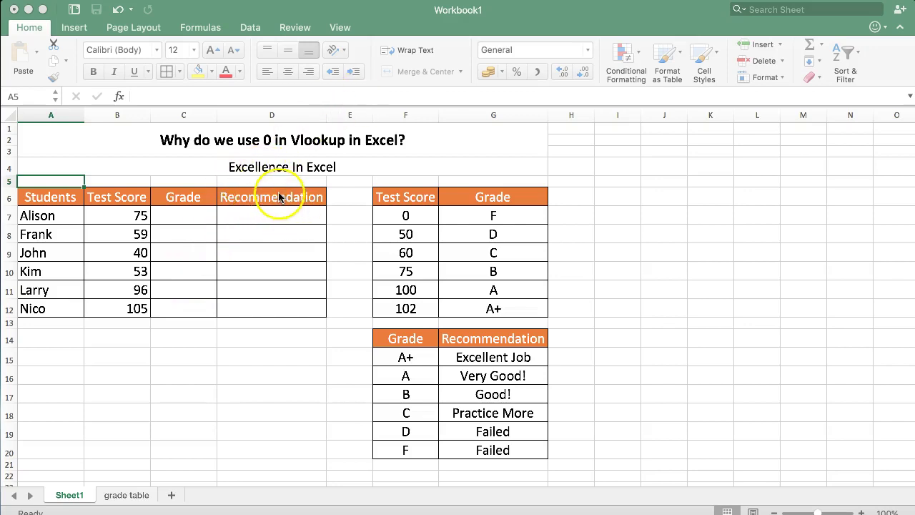
Start a VLOOKUP formula in C7 with the Formula Builder and use the test score in B7 as the lookup value
left_click(195, 214)
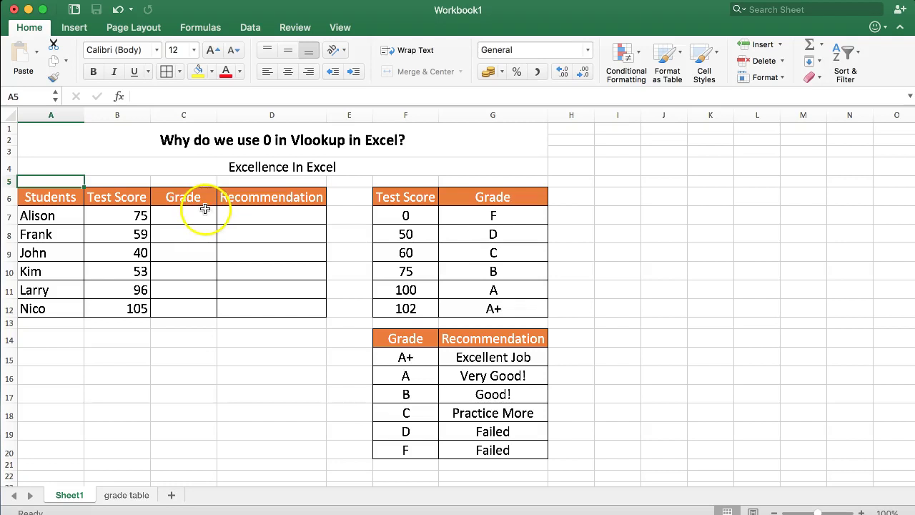
left_click(201, 212)
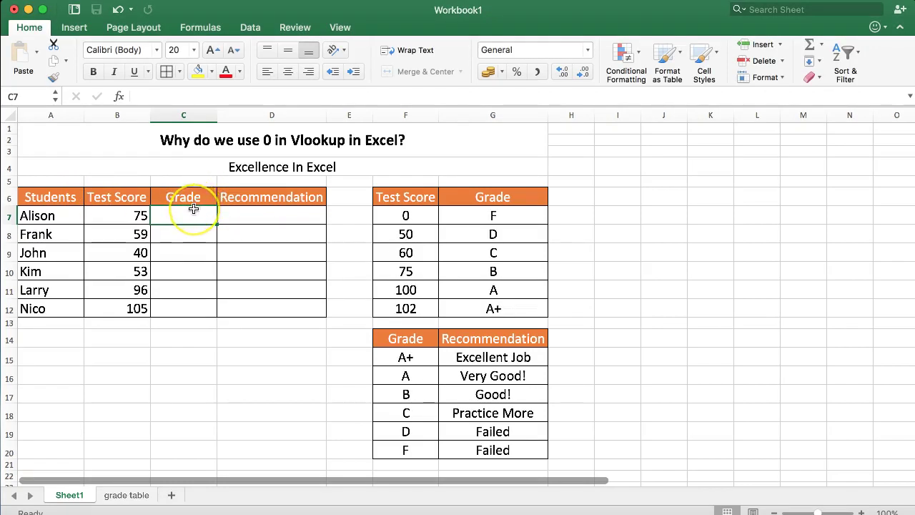
type("=VLOOKUP")
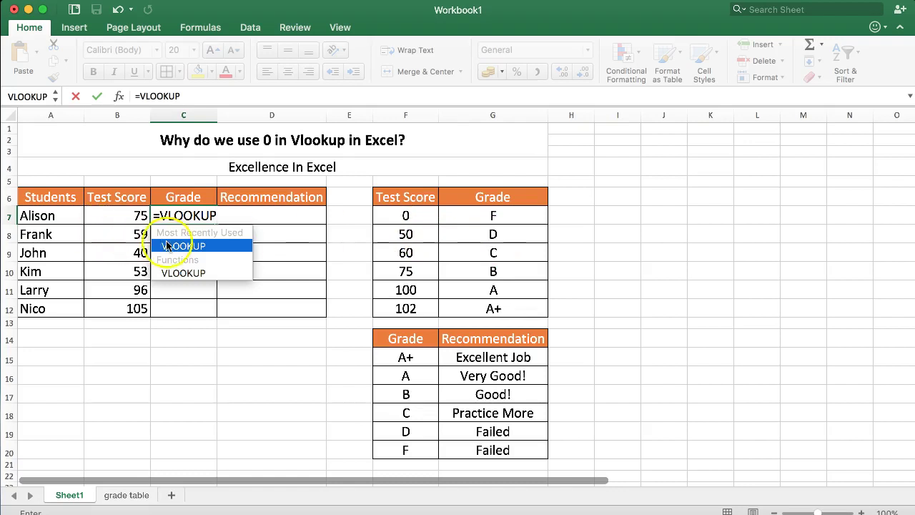
type("(")
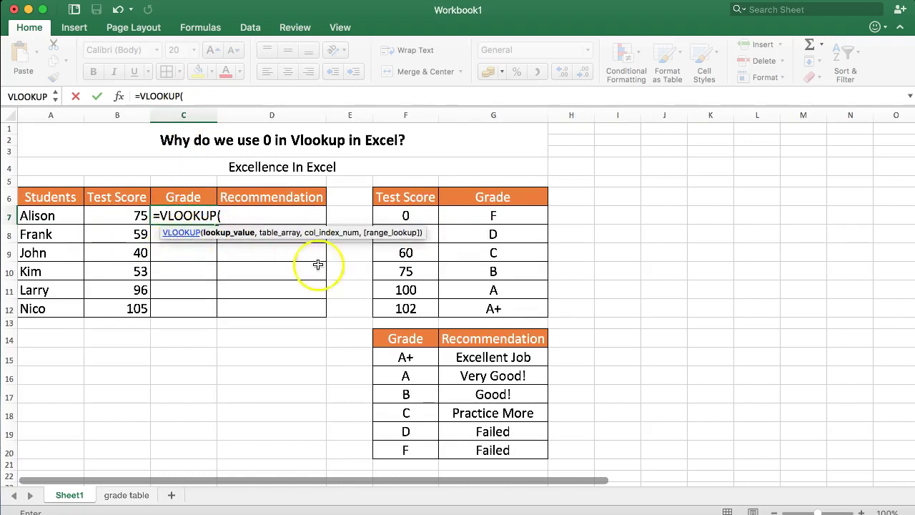
left_click(118, 98)
left_click(759, 200)
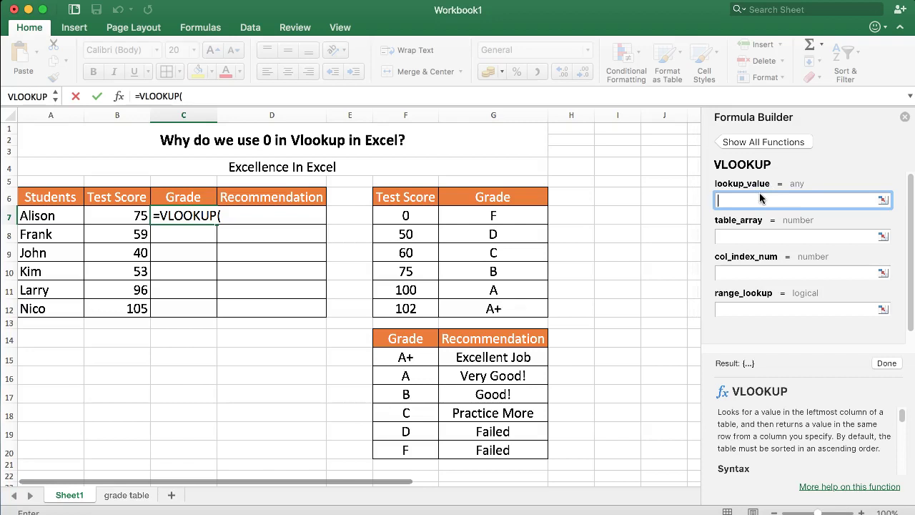
left_click(744, 195)
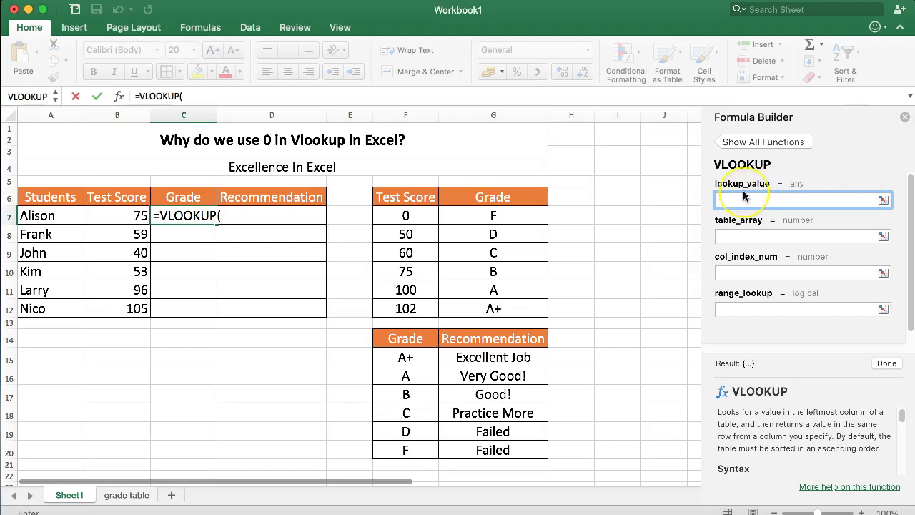
left_click(122, 213)
Complete the C7 VLOOKUP with table array F7:G12, column index 2 and range lookup 1, and close the Formula Builder
left_click(730, 238)
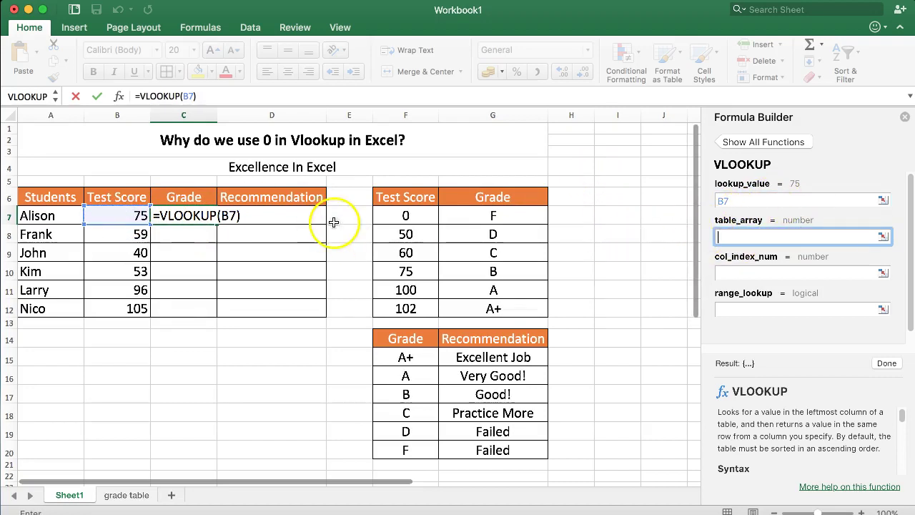
left_click_drag(392, 211, 500, 307)
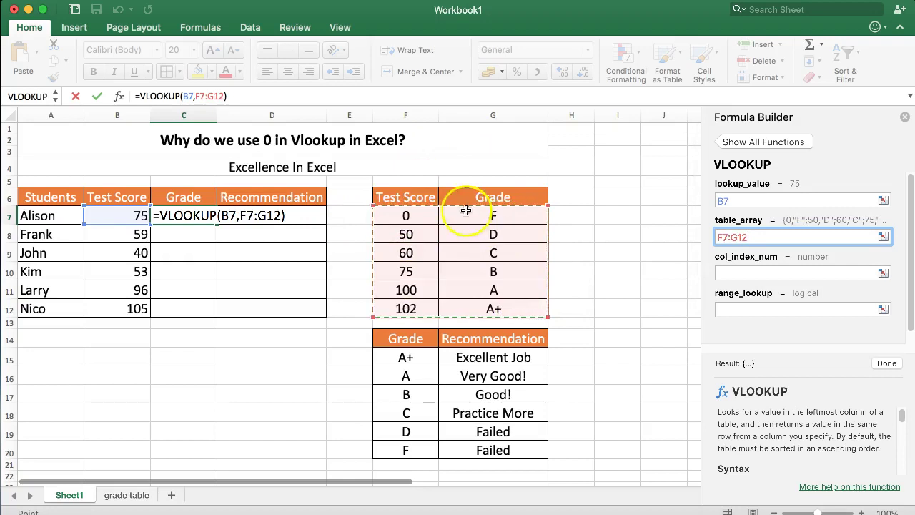
left_click(737, 275)
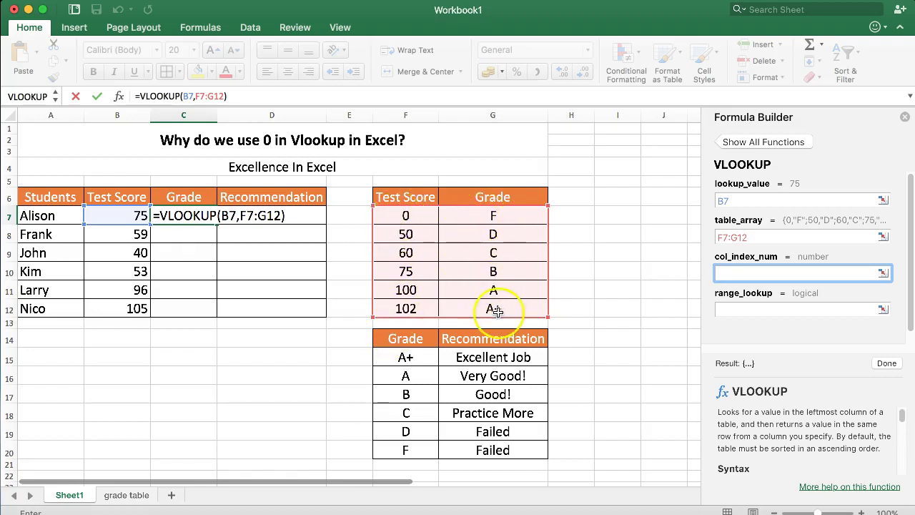
type("2")
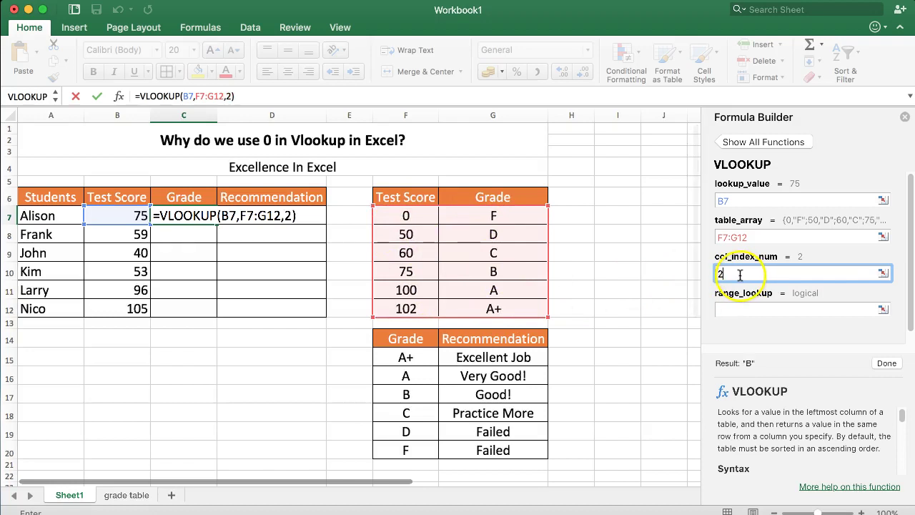
left_click(732, 306)
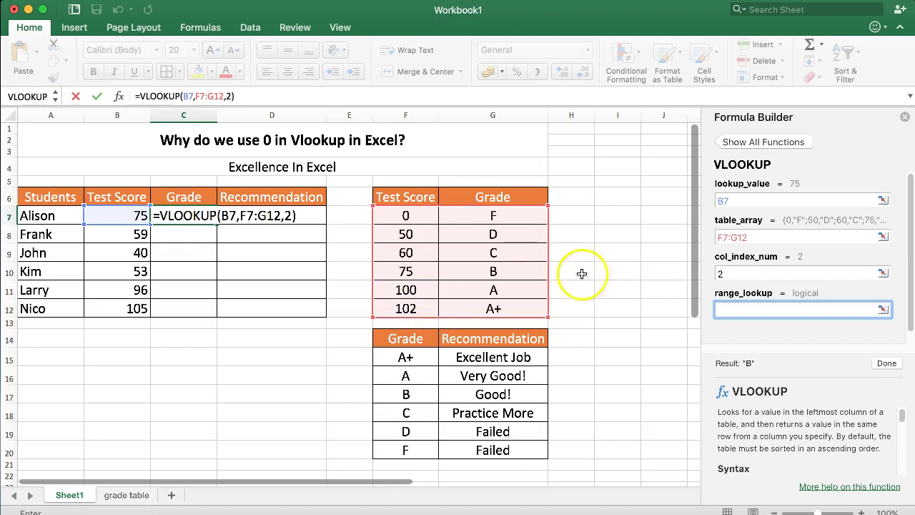
type("1")
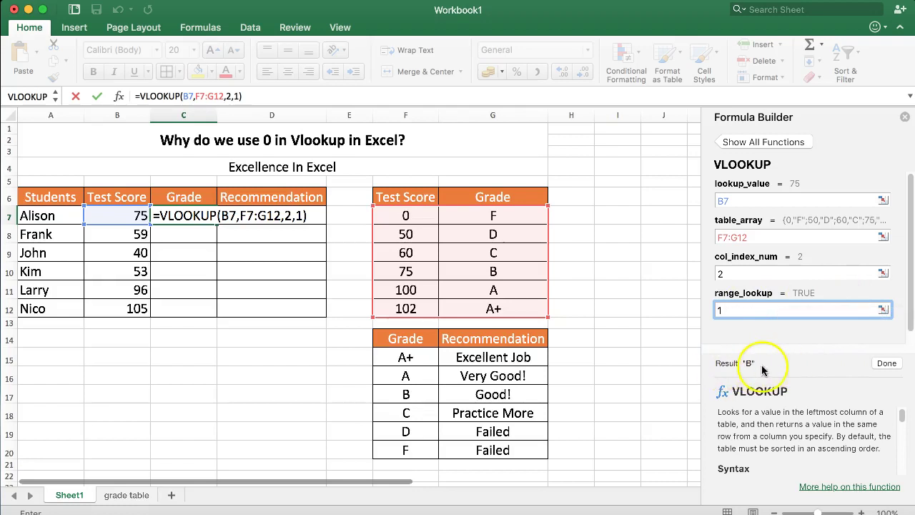
left_click(887, 363)
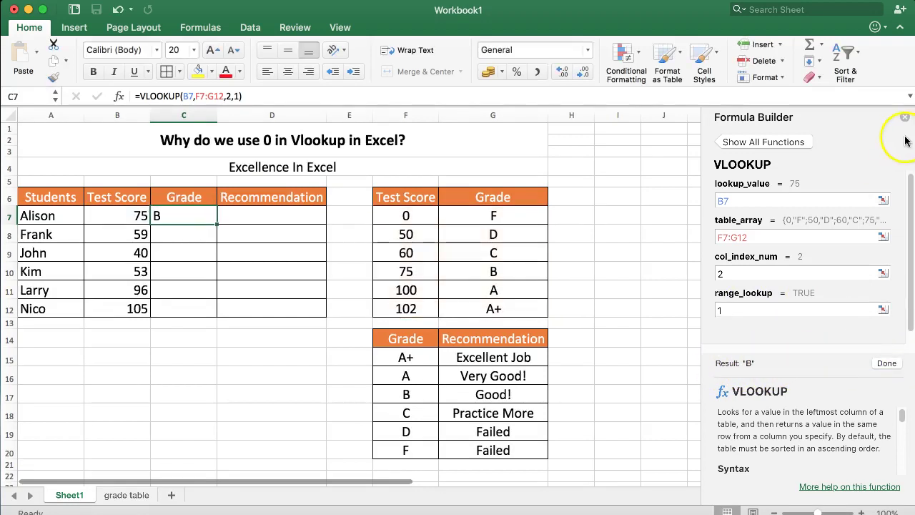
left_click(903, 117)
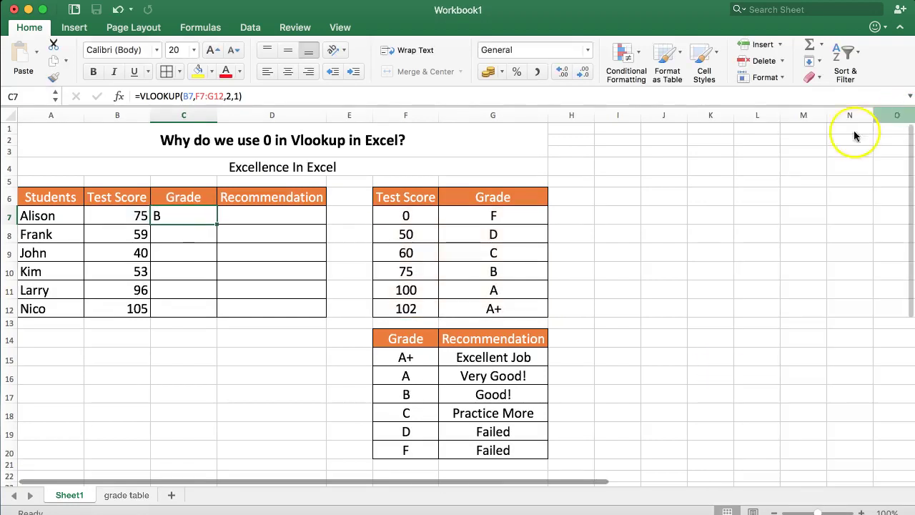
Fill the C7 grade formula down to C12 and inspect the copied formula in C10
double_click(216, 223)
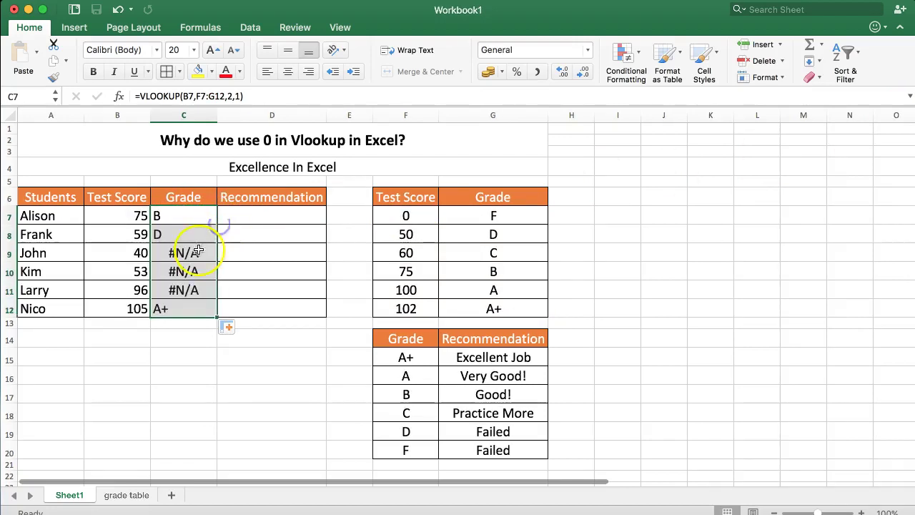
double_click(190, 266)
key("Escape")
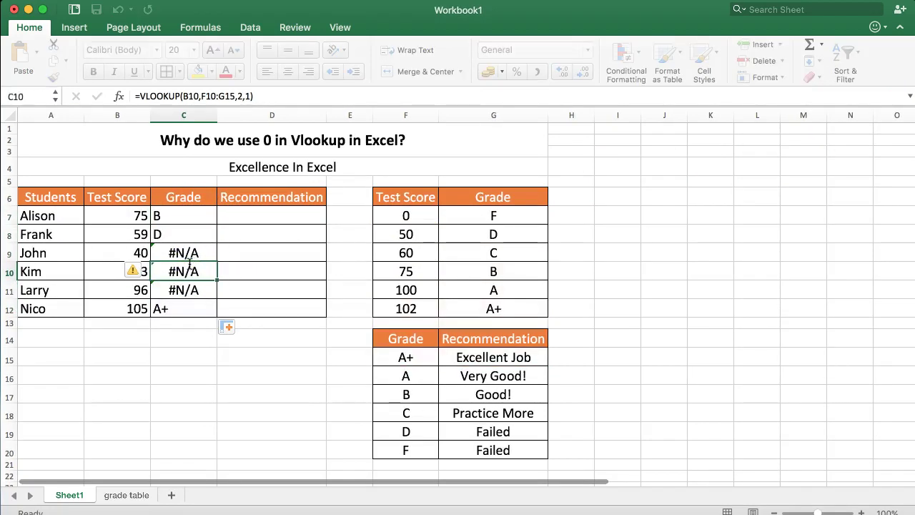
Compare the table array references in the grade formulas in C7, C12, C8 and C9
left_click(184, 211)
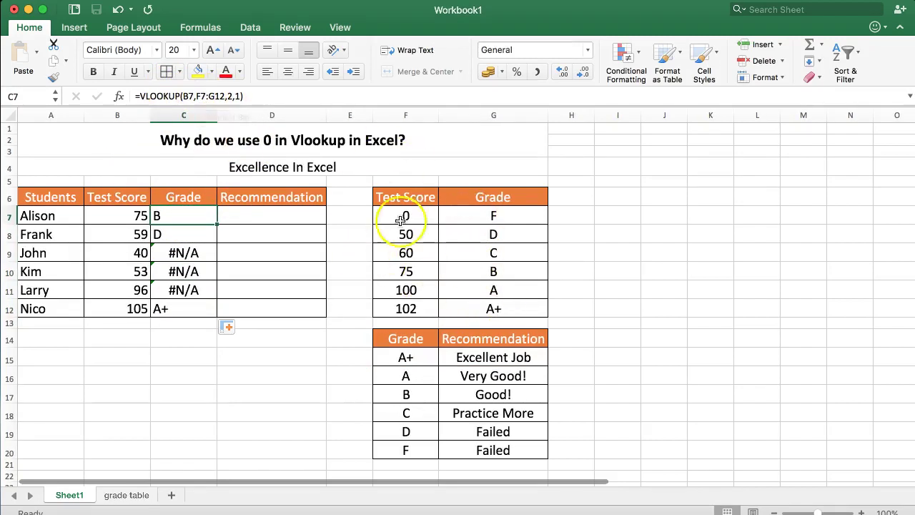
left_click(204, 95)
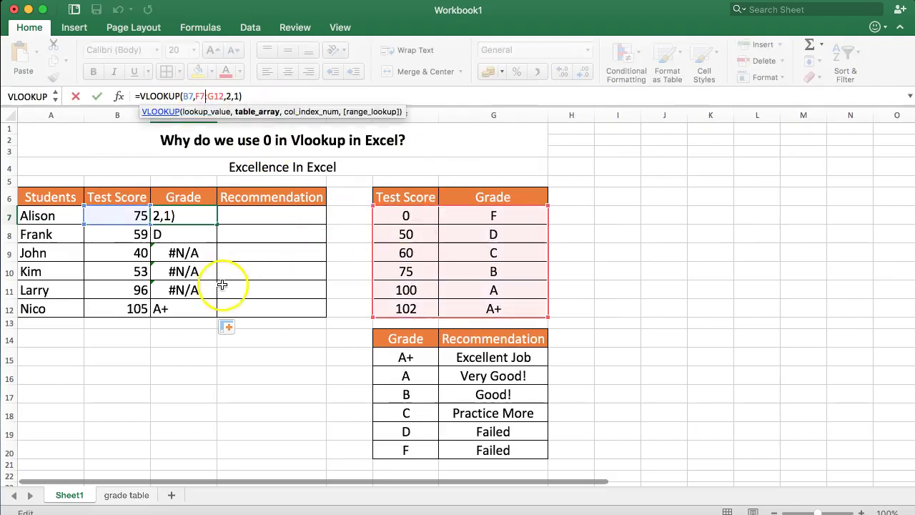
double_click(184, 307)
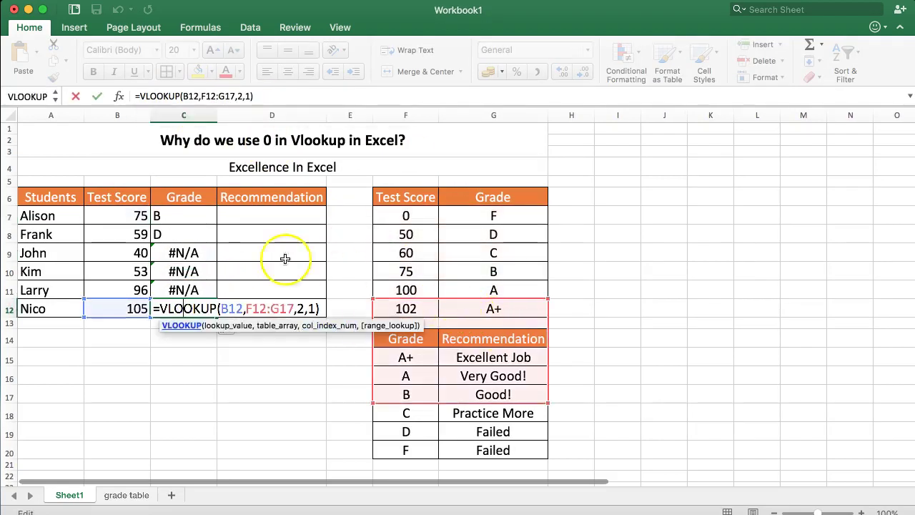
left_click(176, 235)
double_click(173, 238)
left_click(180, 252)
double_click(180, 252)
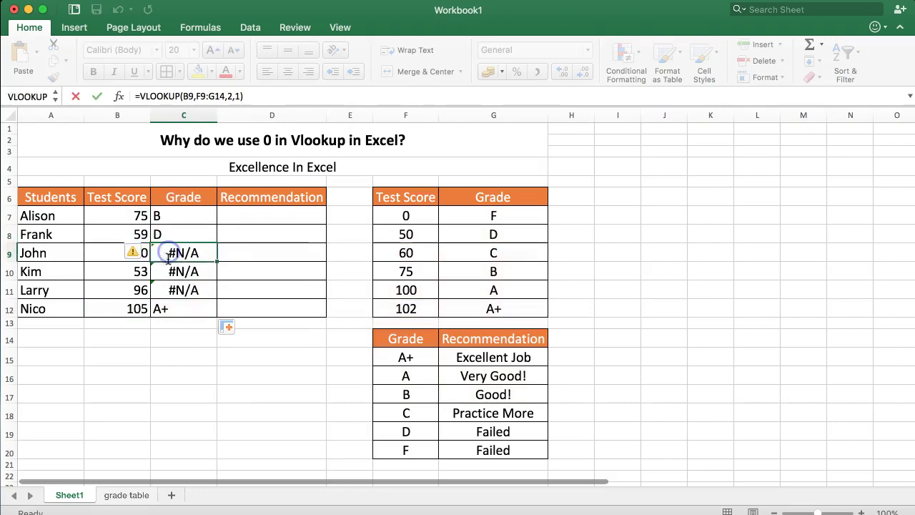
left_click(170, 270)
left_click(184, 212)
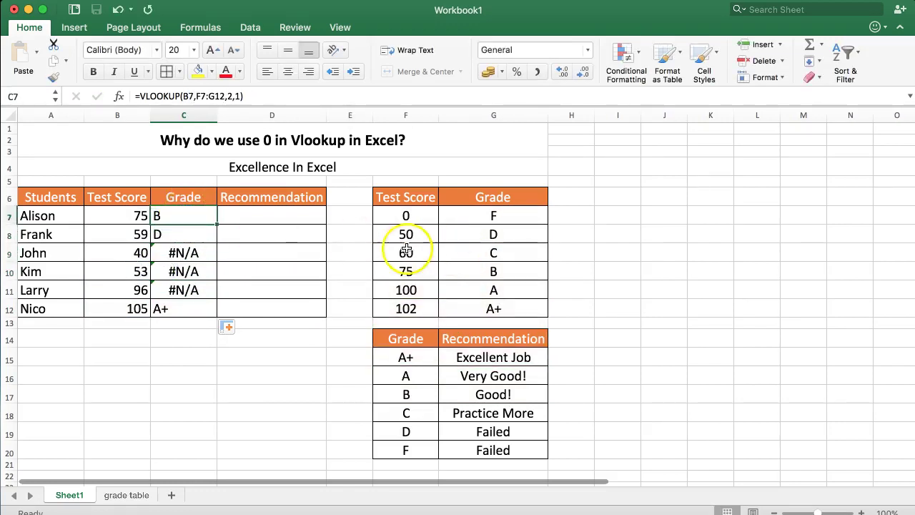
Make the table array in the C7 formula absolute as $F$7:$G$12
left_click(203, 95)
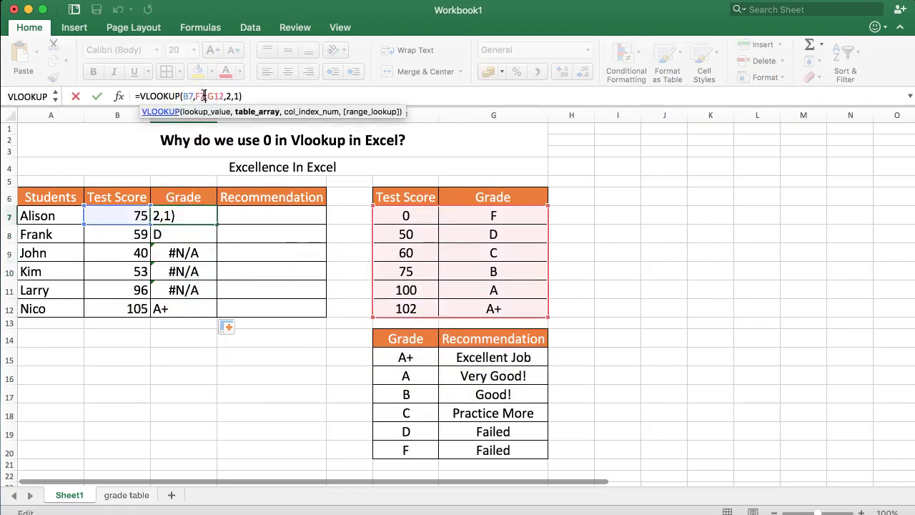
key("F4")
double_click(223, 95)
key("F4")
key("Return")
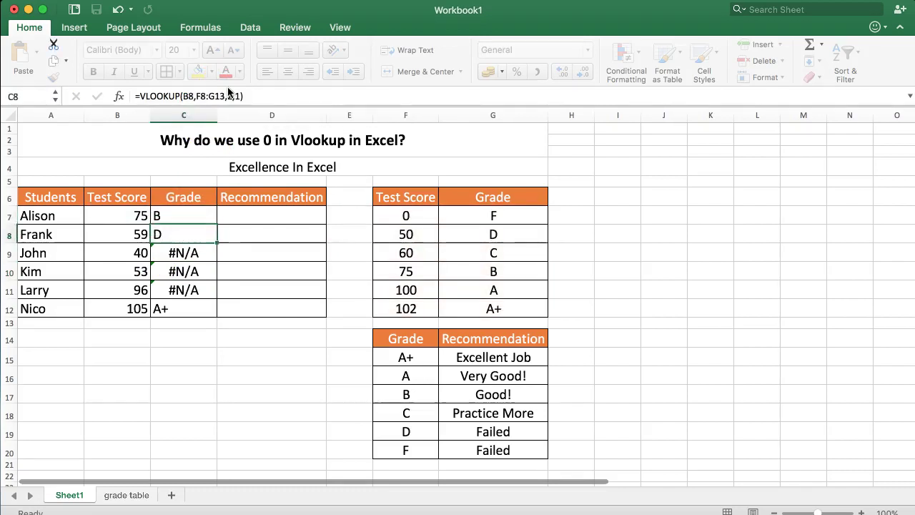
Fill the corrected C7 formula down to C12 and centre the grades horizontally
left_click(203, 216)
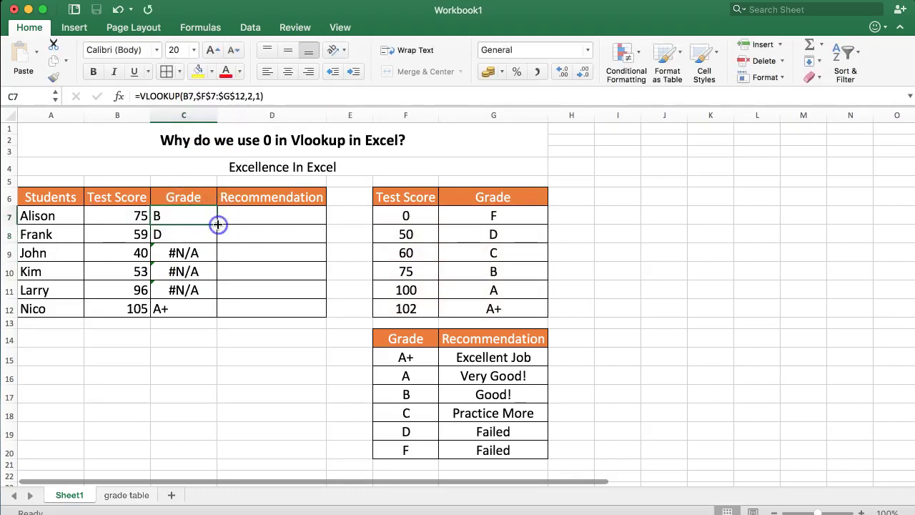
double_click(218, 225)
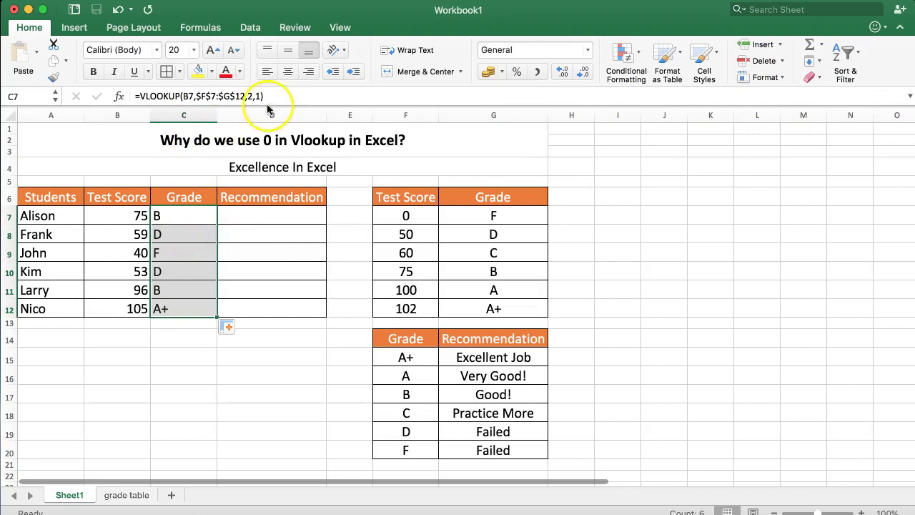
left_click(287, 72)
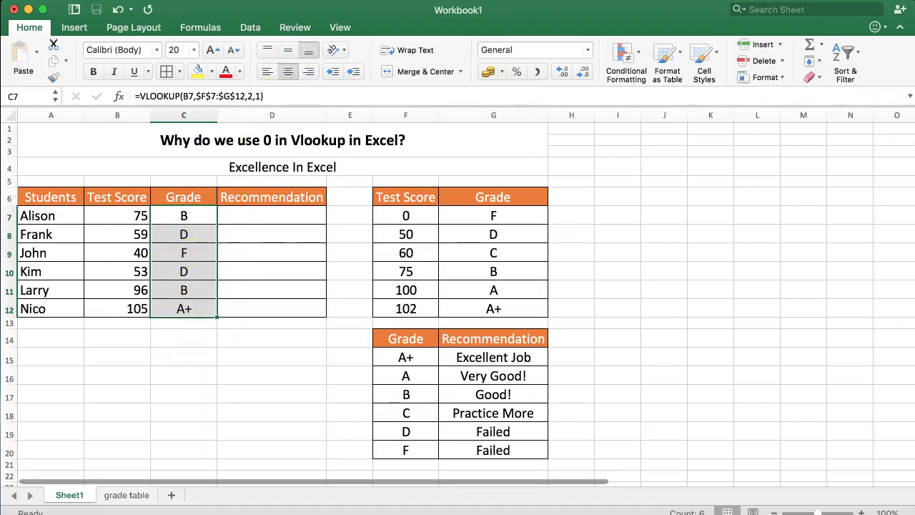
left_click(243, 253)
left_click(180, 214)
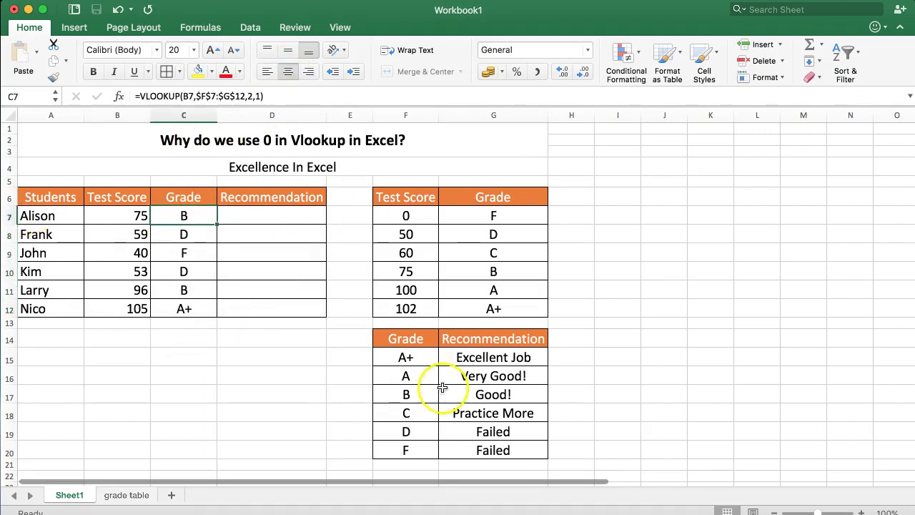
Examine the order of the grades and their recommendations in the lookup table F14:G20
left_click(491, 338)
left_click(491, 376)
left_click(495, 449)
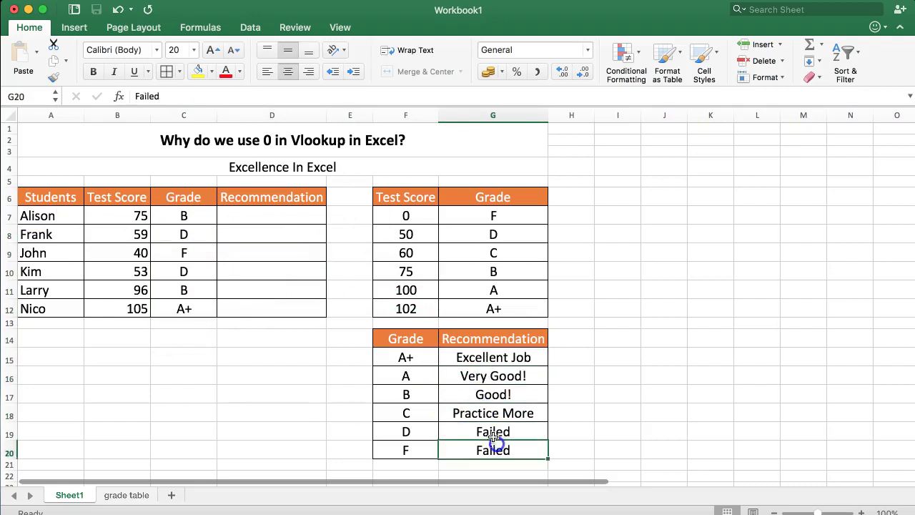
left_click(415, 360)
left_click(412, 376)
left_click(404, 393)
left_click(399, 412)
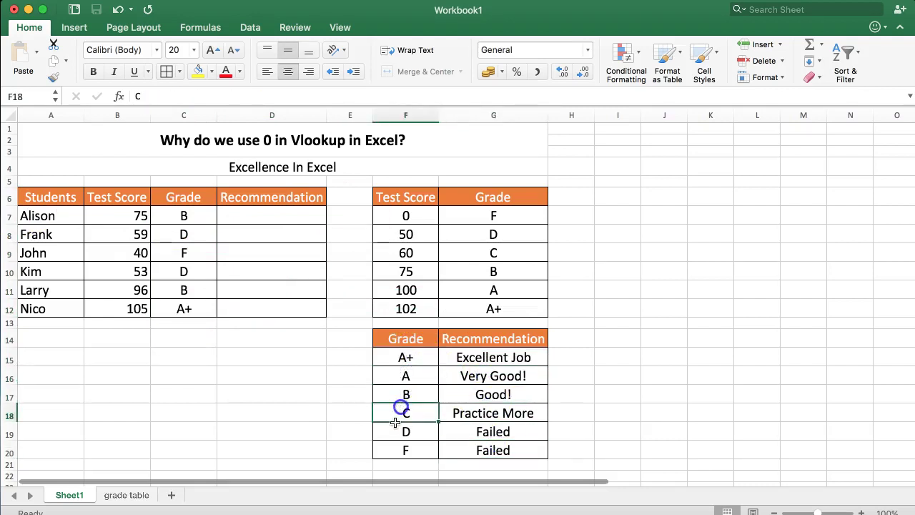
left_click(395, 431)
left_click_drag(406, 357, 402, 448)
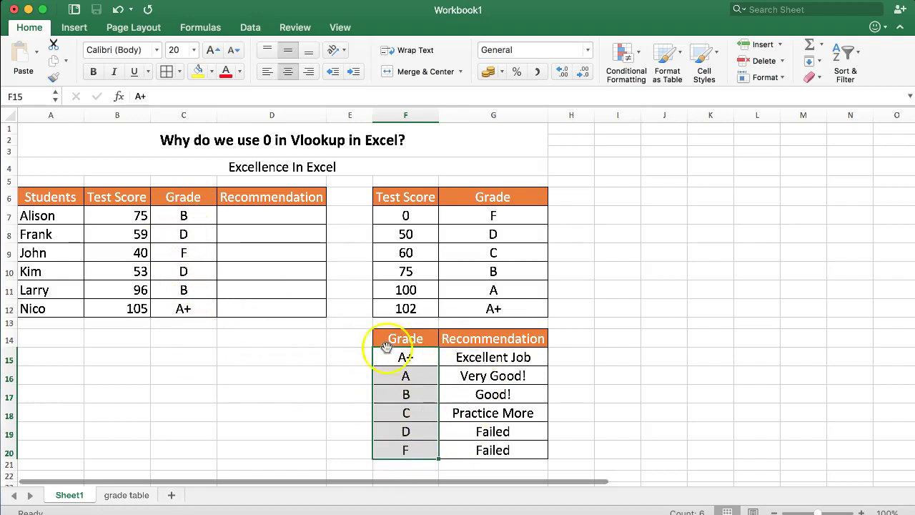
Start a VLOOKUP formula in D7 with C7 as the lookup value and F15:G20 as the table array
left_click(271, 220)
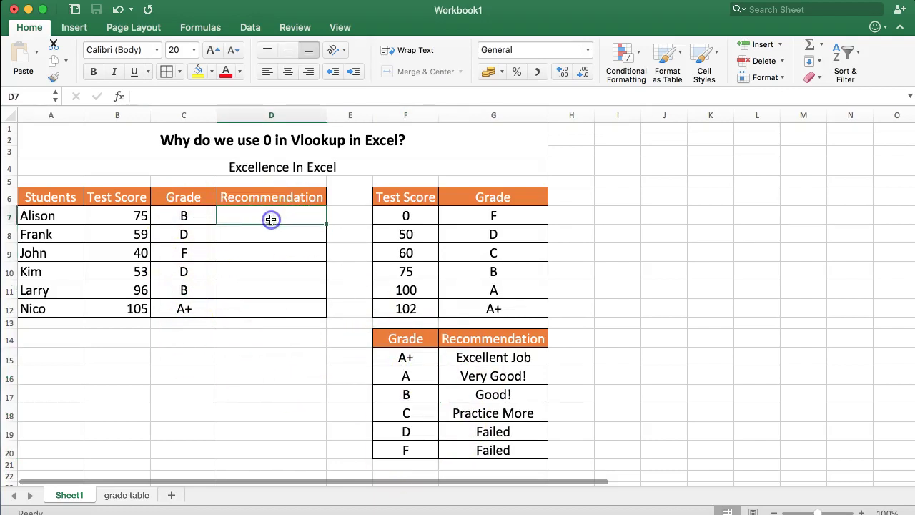
type("=VLOO")
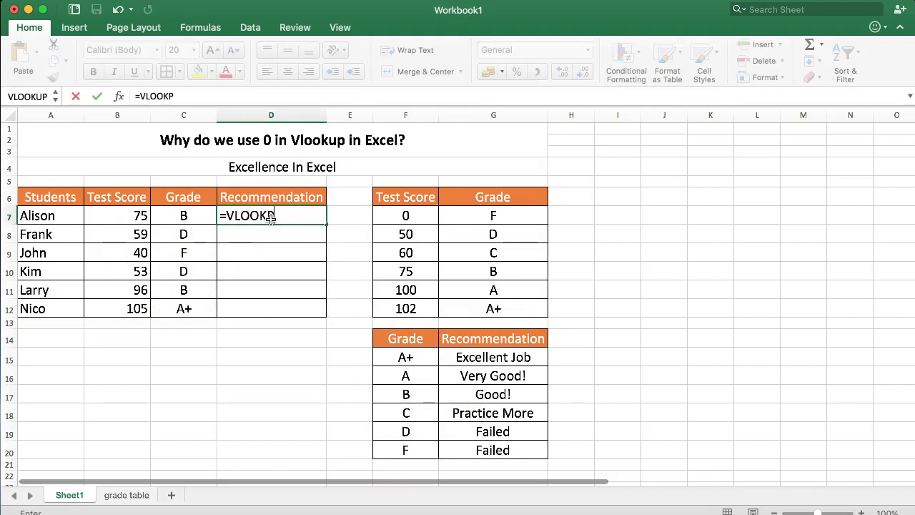
type("KUP")
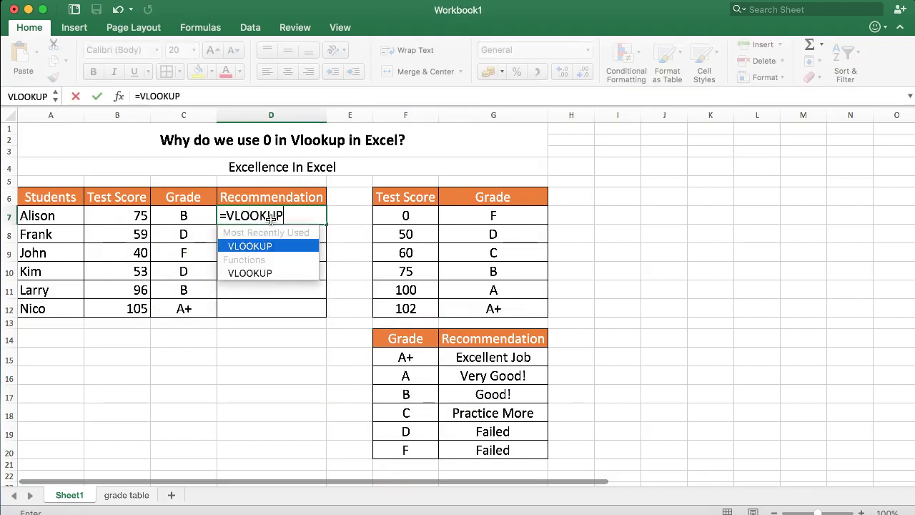
type("(")
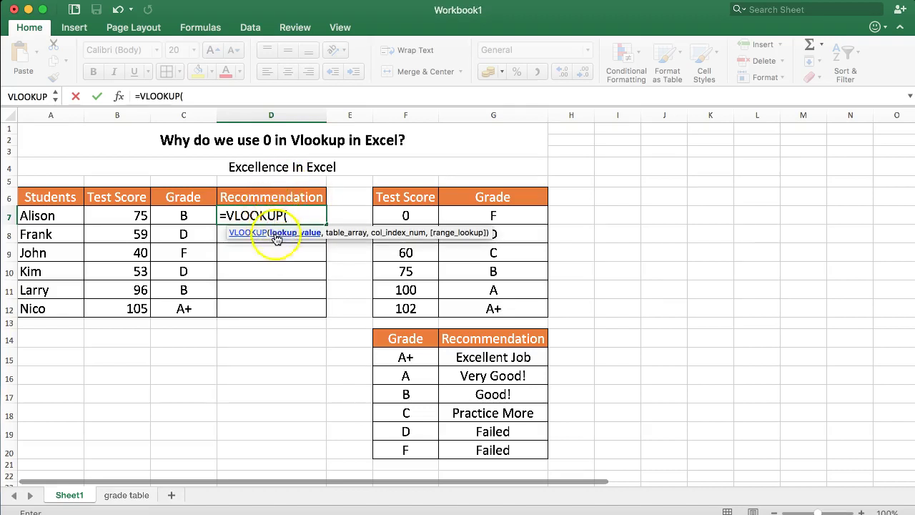
left_click(119, 97)
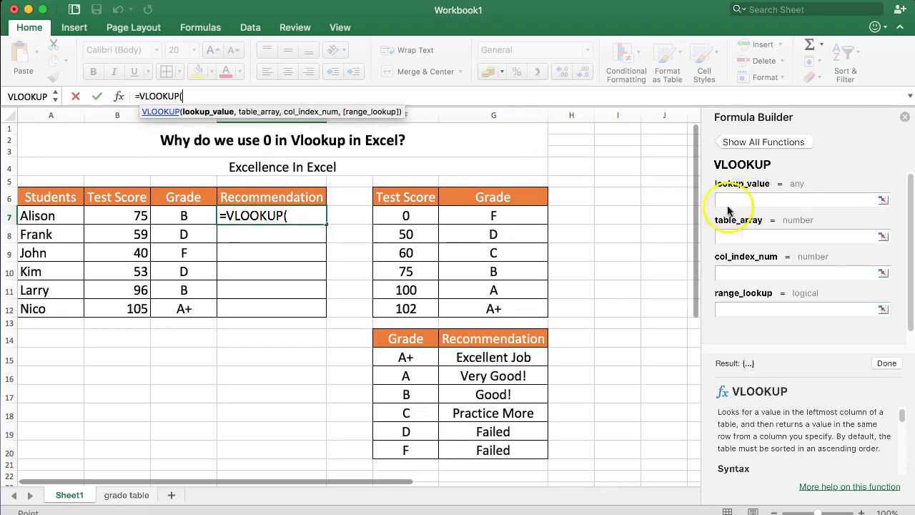
left_click(182, 216)
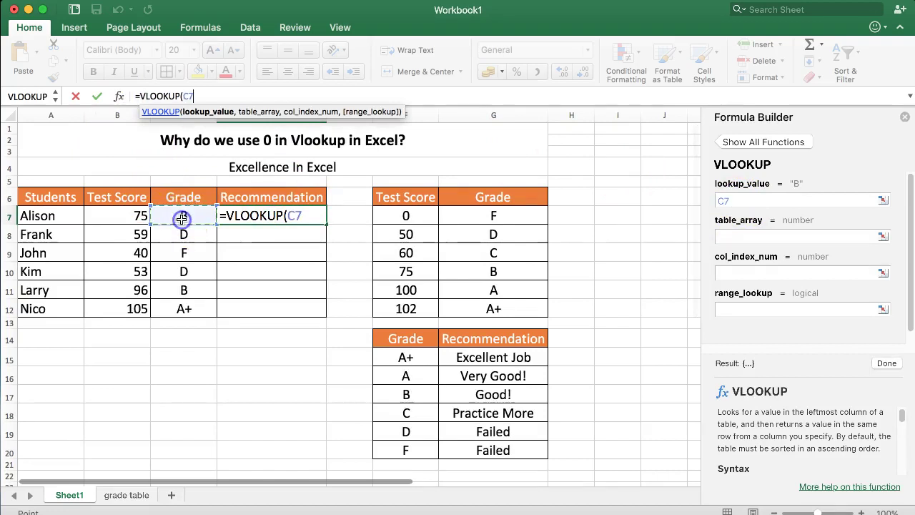
left_click(749, 235)
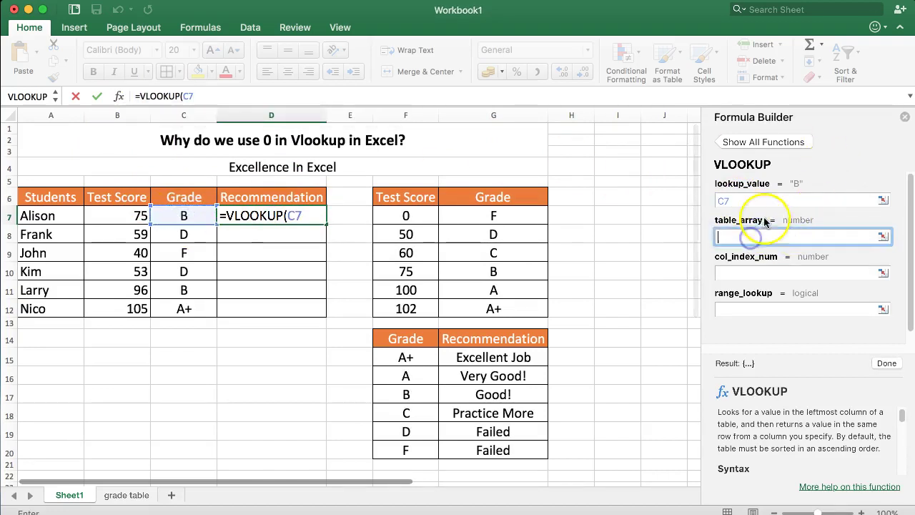
left_click_drag(399, 355, 513, 446)
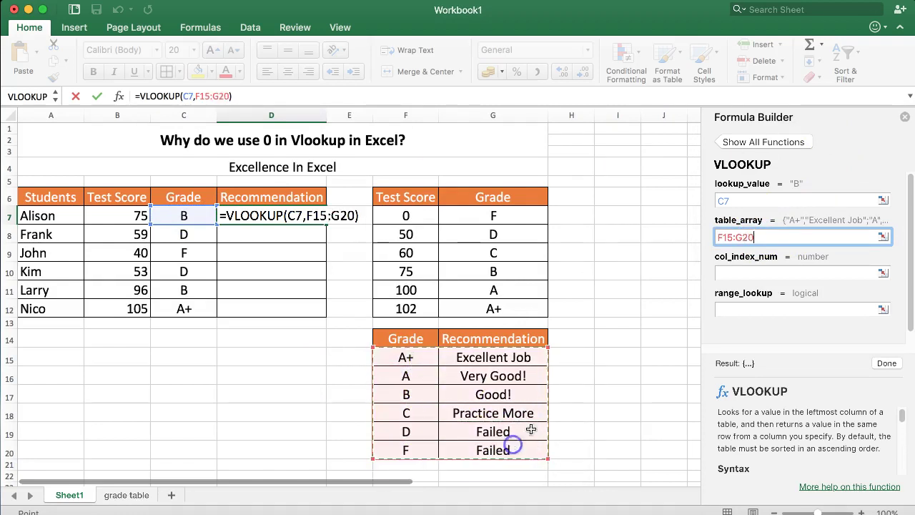
Complete the D7 VLOOKUP with column index number 2 and range lookup 0
left_click(744, 271)
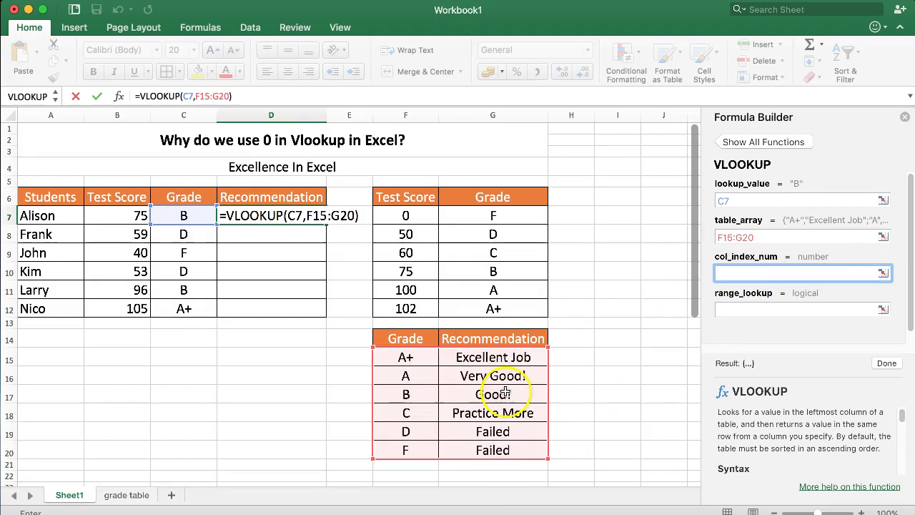
type("2")
left_click(731, 312)
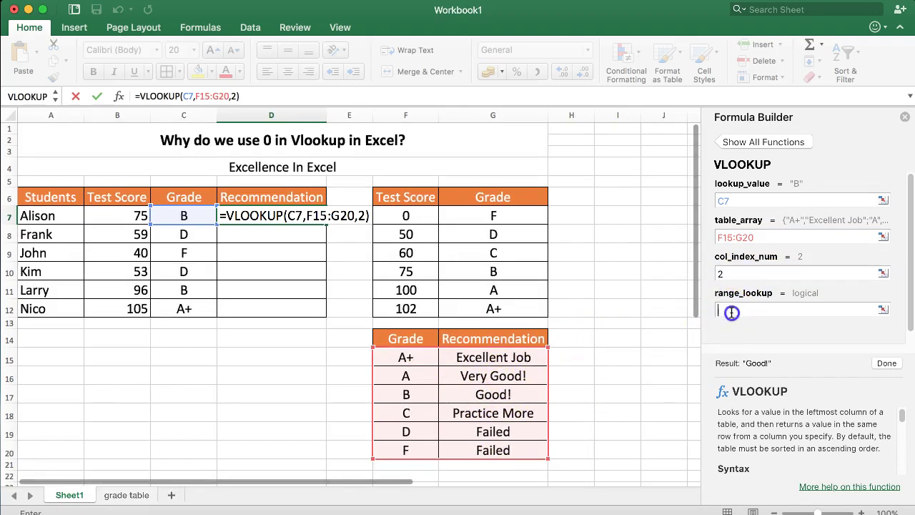
type("0")
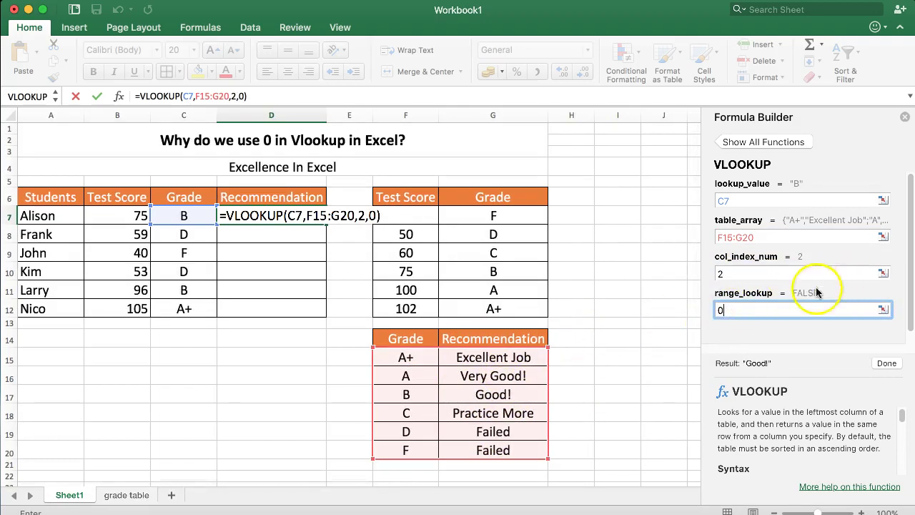
left_click(885, 363)
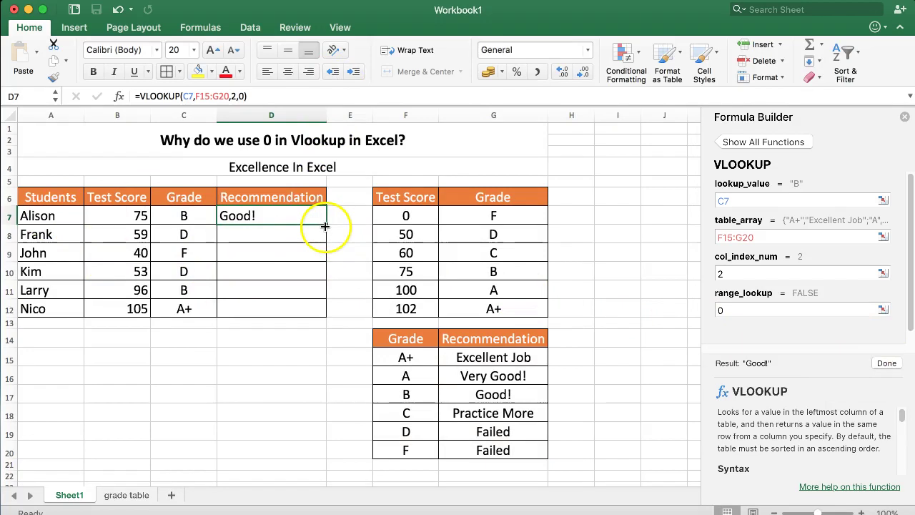
Make the table array in the D7 formula absolute as $F$15:$G$20
left_click(203, 96)
key("F4")
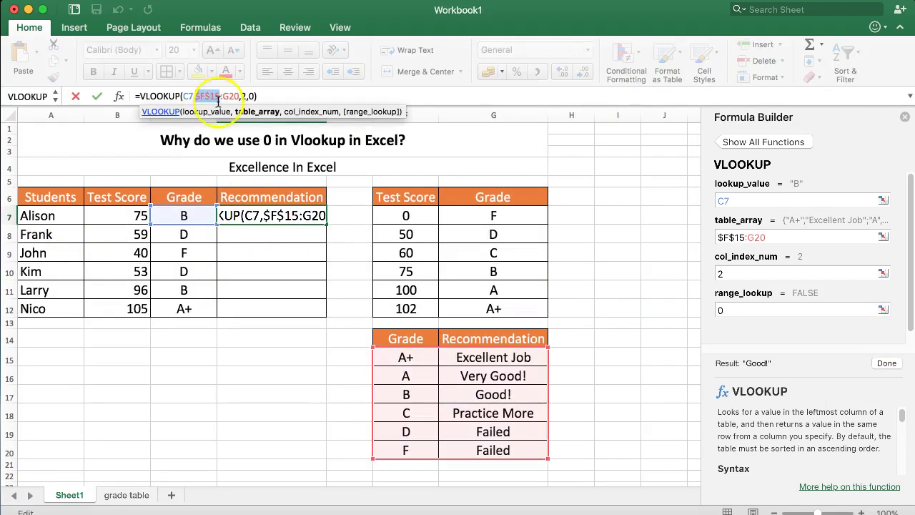
left_click(224, 95)
key("F4")
key("Return")
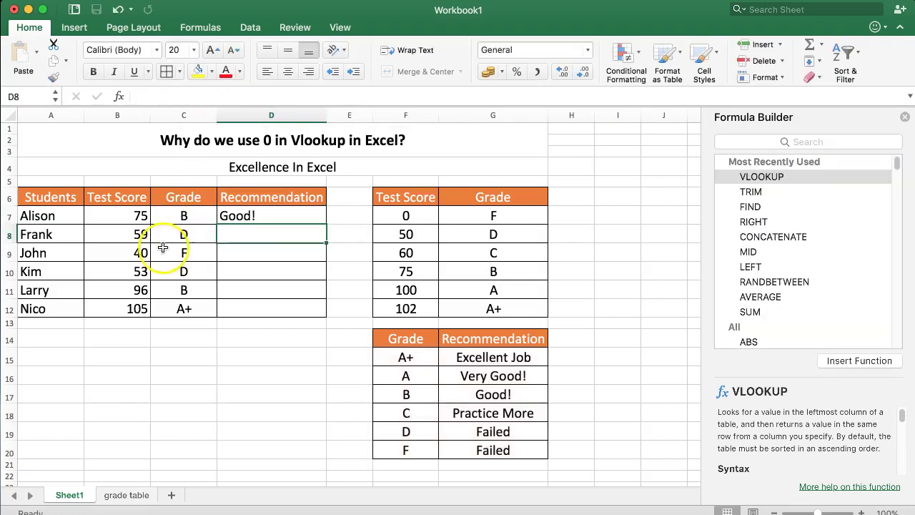
Try to fill the recommendation column down to D12 and check the contents of D7 and D8
left_click(288, 218)
left_click_drag(326, 243, 321, 308)
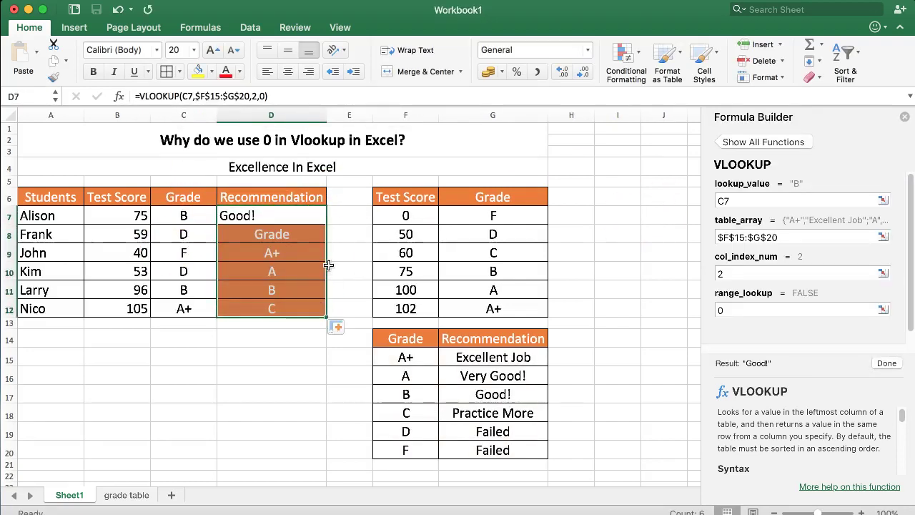
left_click(262, 212)
left_click(269, 230)
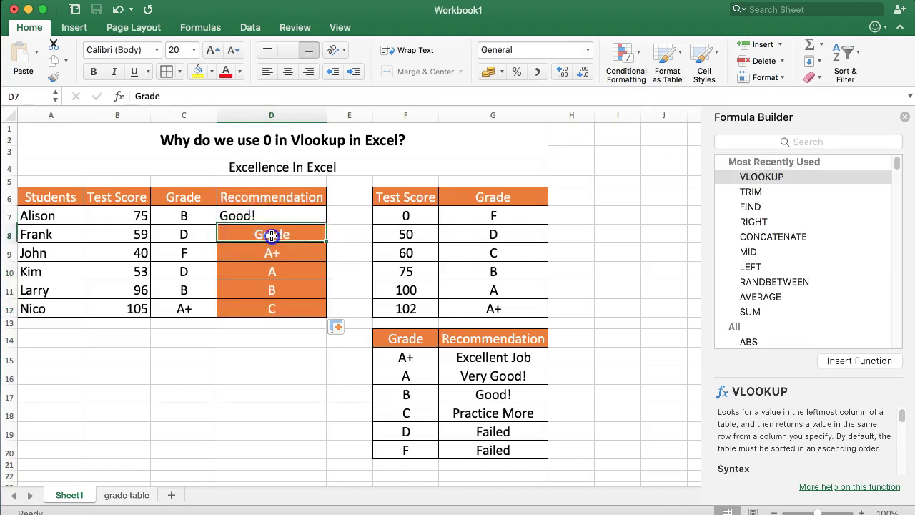
left_click(279, 216)
double_click(266, 211)
key("Escape")
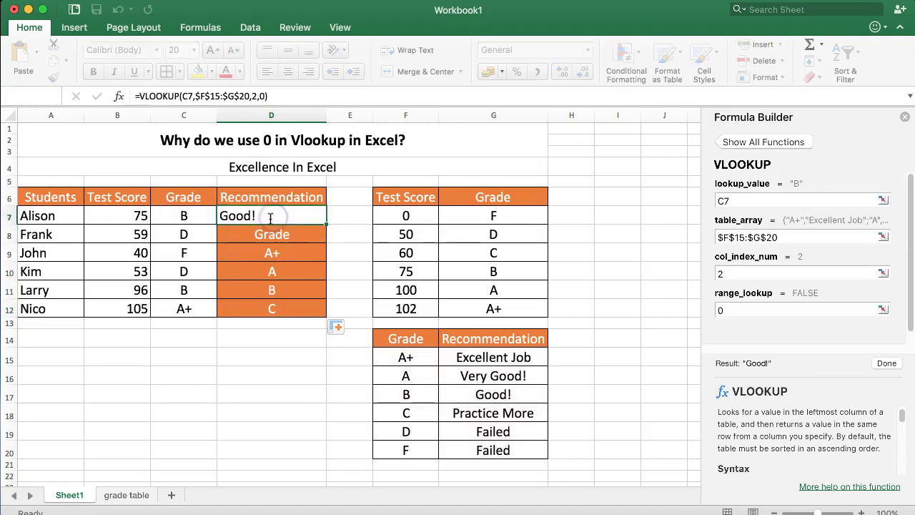
Close the Formula Builder, fill the D7 recommendation formula down to D12 and check the copied formula in D8
left_click(905, 118)
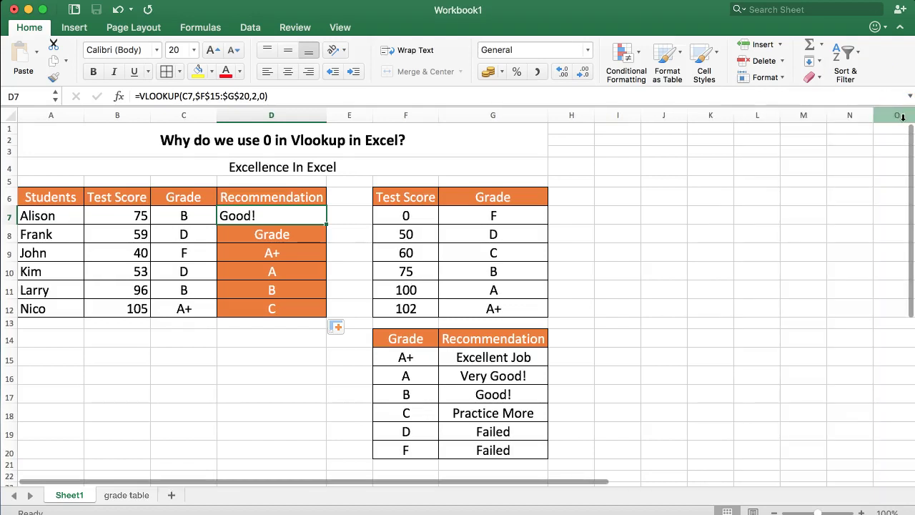
left_click(301, 216)
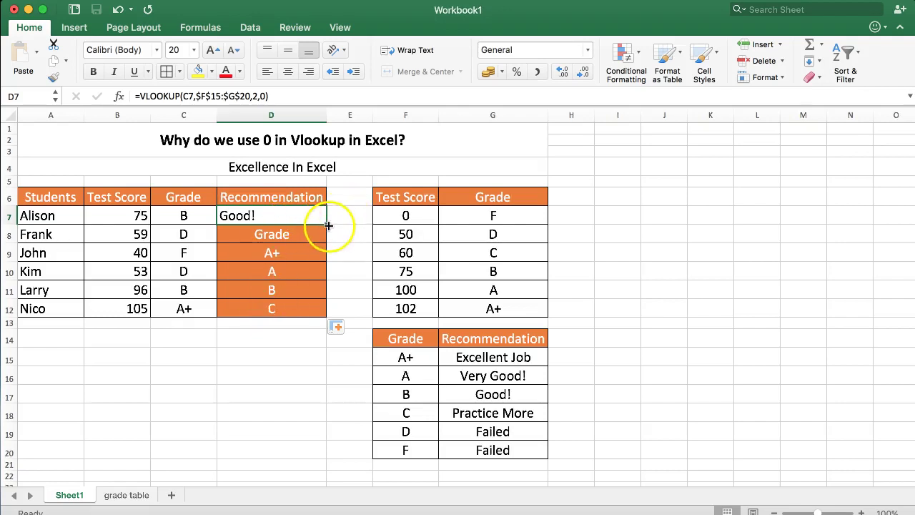
double_click(326, 225)
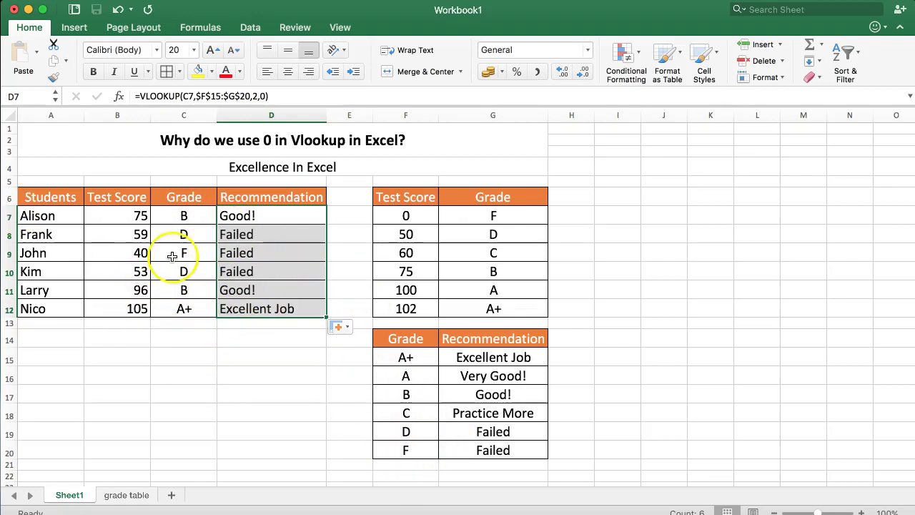
left_click(258, 235)
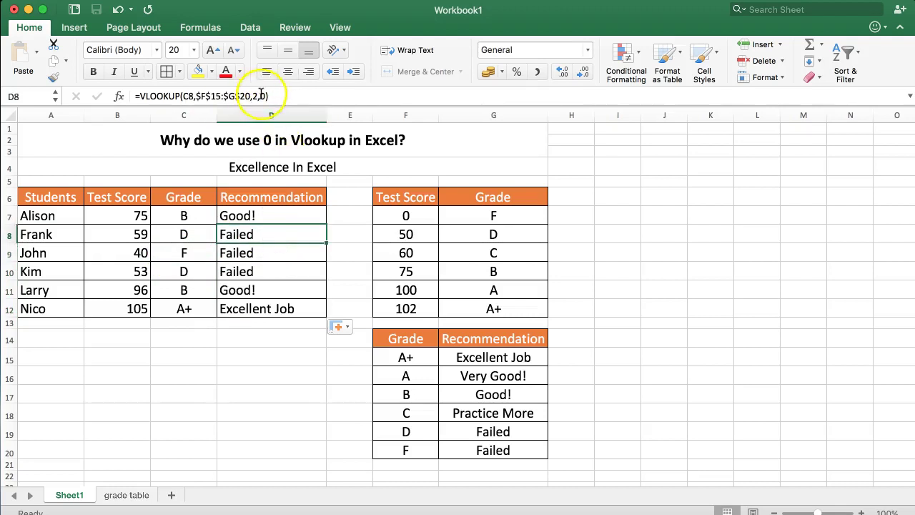
Replace the grade formula in C9 with the letter E
left_click(195, 249)
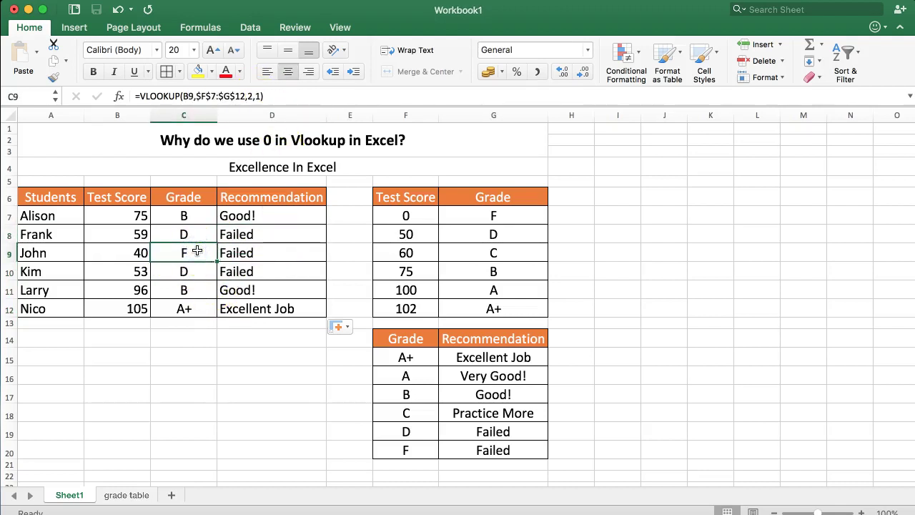
type("E")
key("Return")
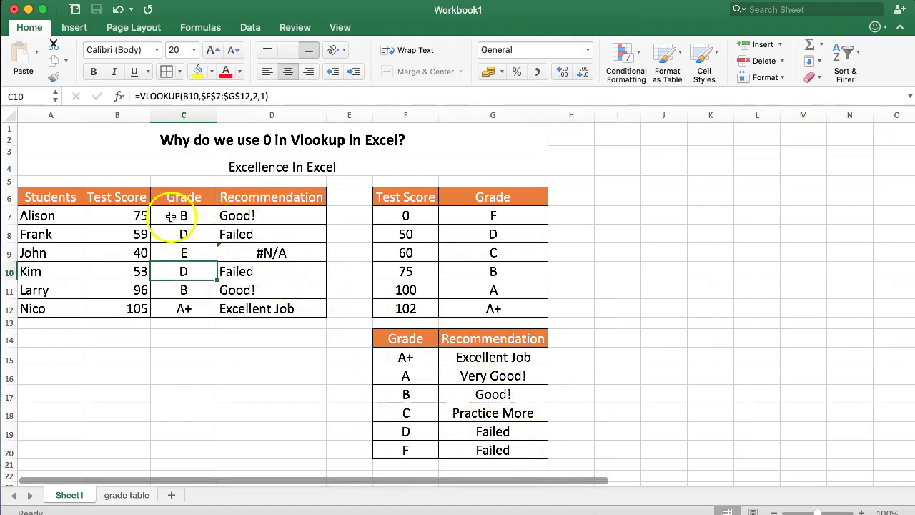
Compare the grade in C9 and the recommendation formula in D9 with the grades listed in the lookup table F15:G20
left_click_drag(171, 216, 231, 329)
left_click(226, 335)
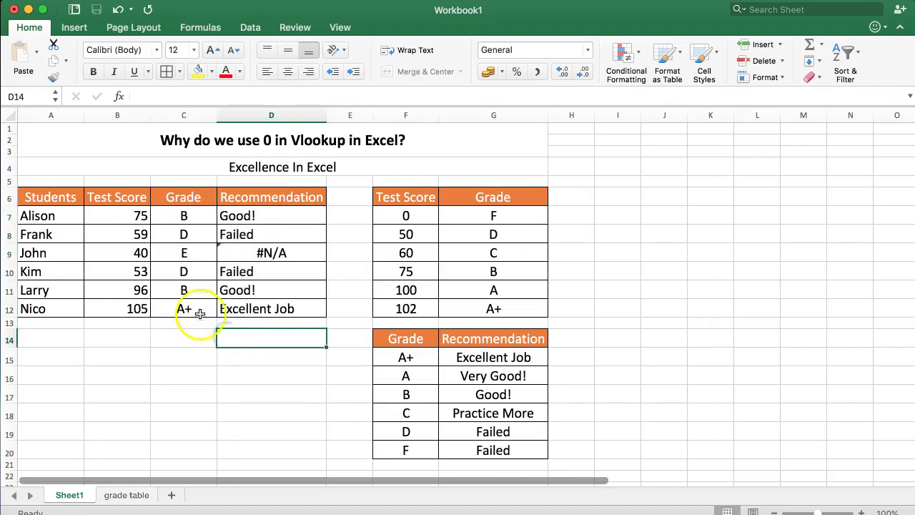
left_click_drag(180, 218, 224, 308)
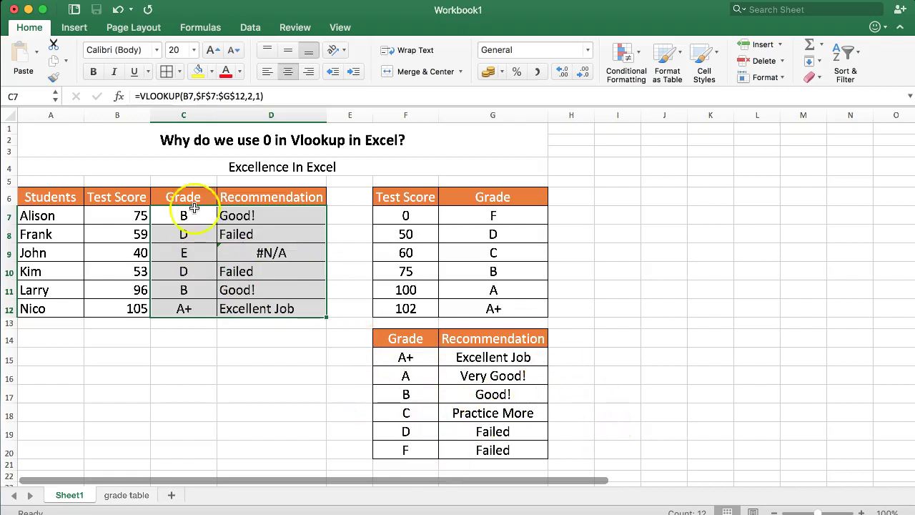
left_click(175, 248)
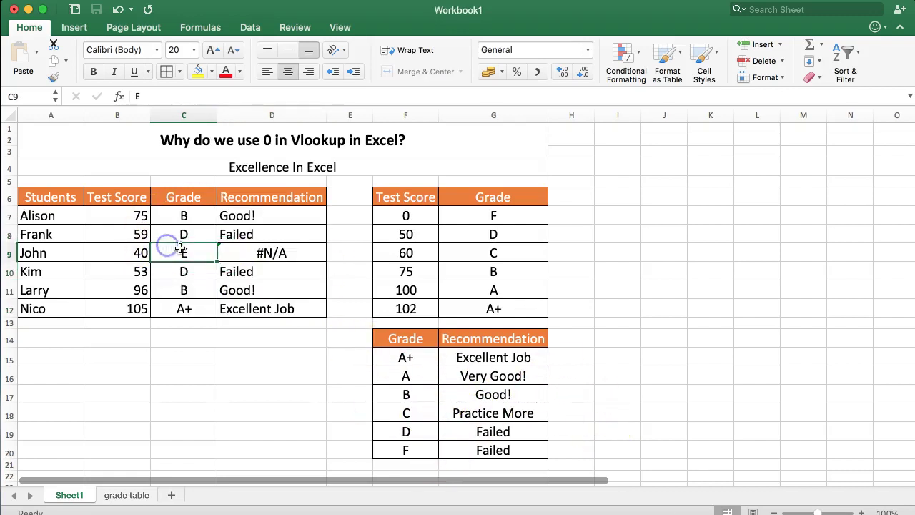
left_click(272, 219)
left_click(205, 251)
left_click(228, 253)
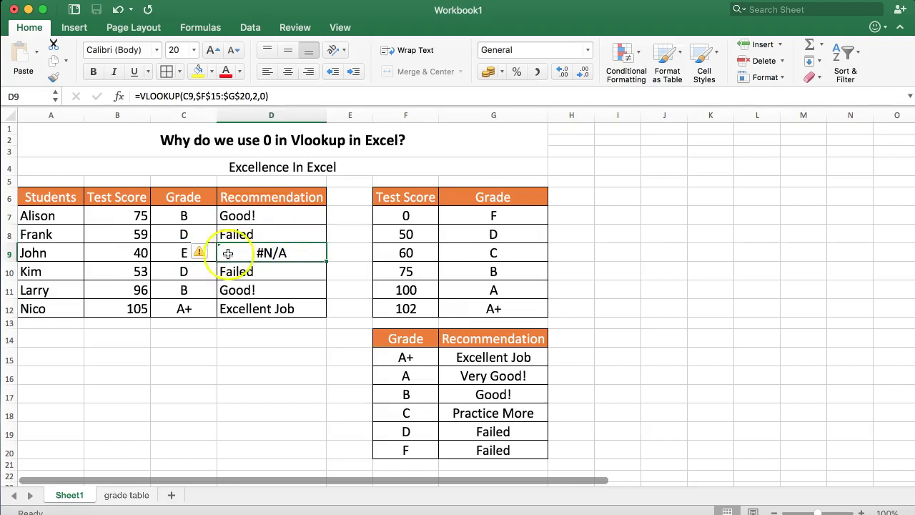
left_click(187, 253)
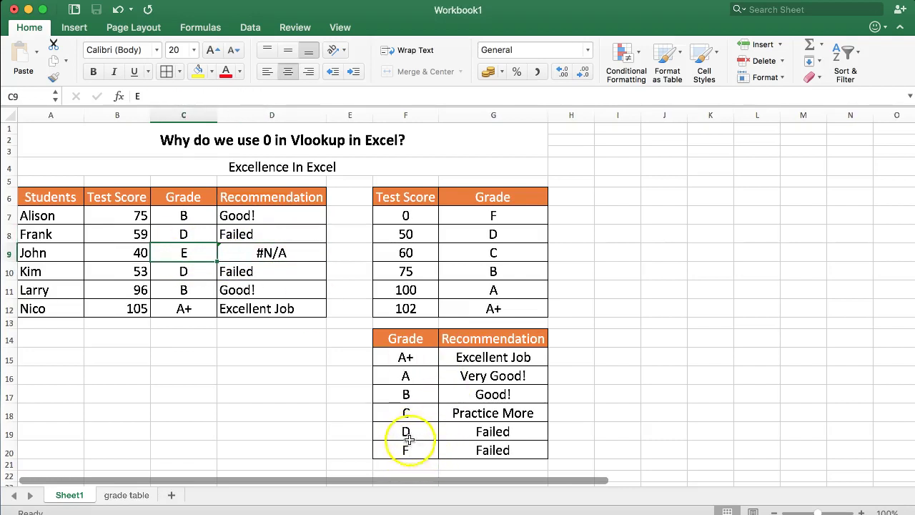
left_click(377, 431)
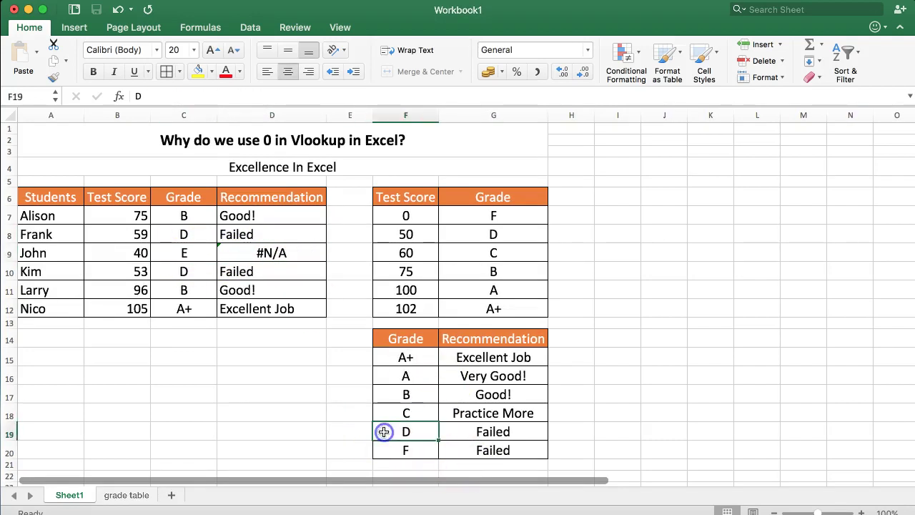
Change the range lookup argument of the D7 recommendation formula to 1
left_click(276, 254)
left_click(256, 226)
left_click(256, 216)
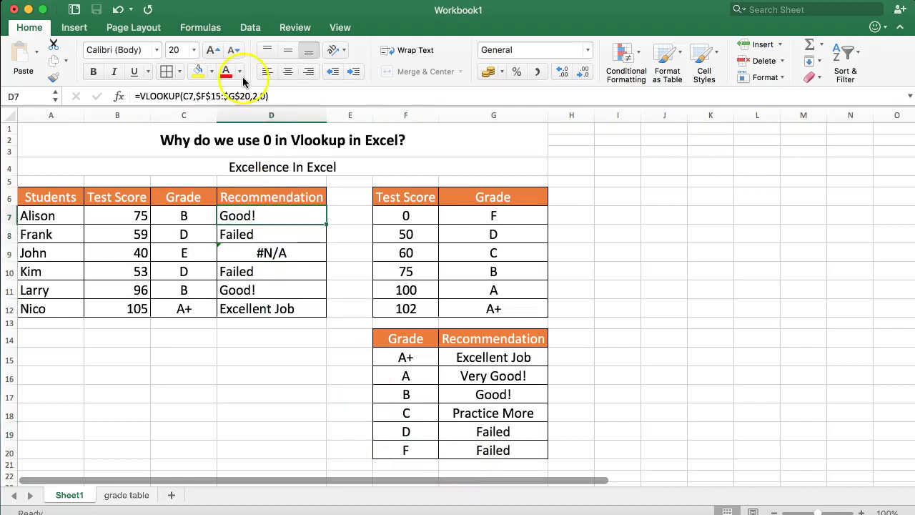
left_click(266, 95)
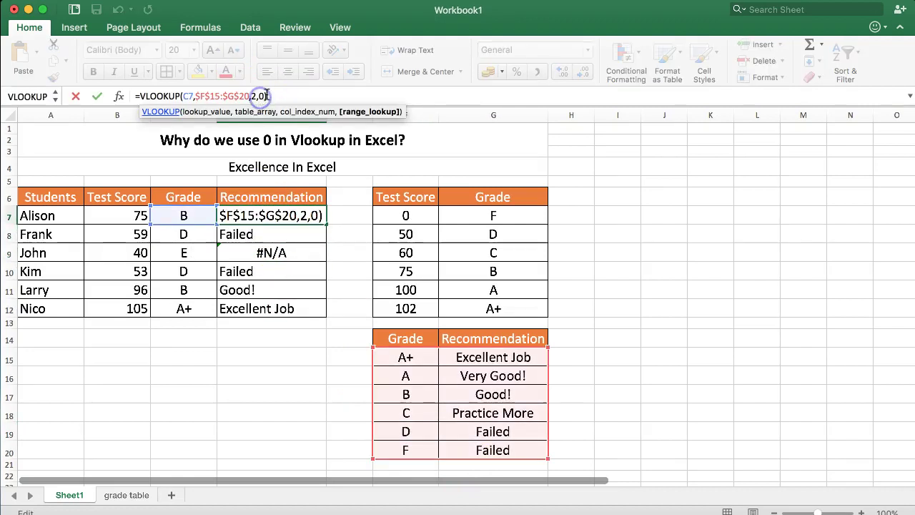
key("BackSpace")
type("1")
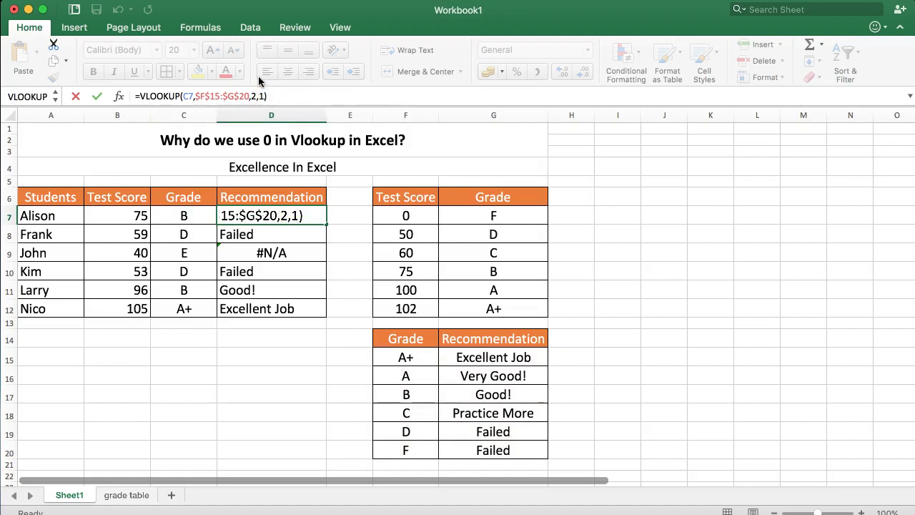
key("Return")
Fill the approximate-match formula from D7 down to D12 and check the formula in D10 and the grade in C9
left_click(291, 217)
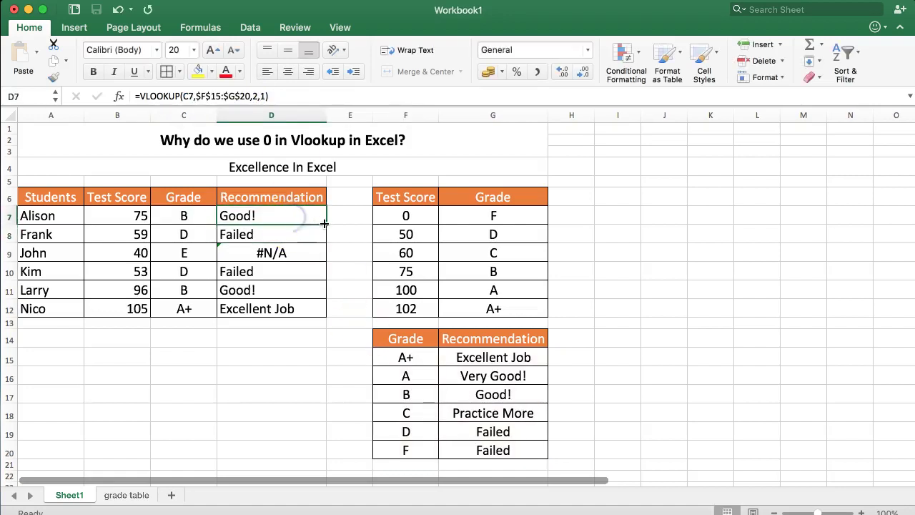
double_click(325, 224)
left_click(265, 267)
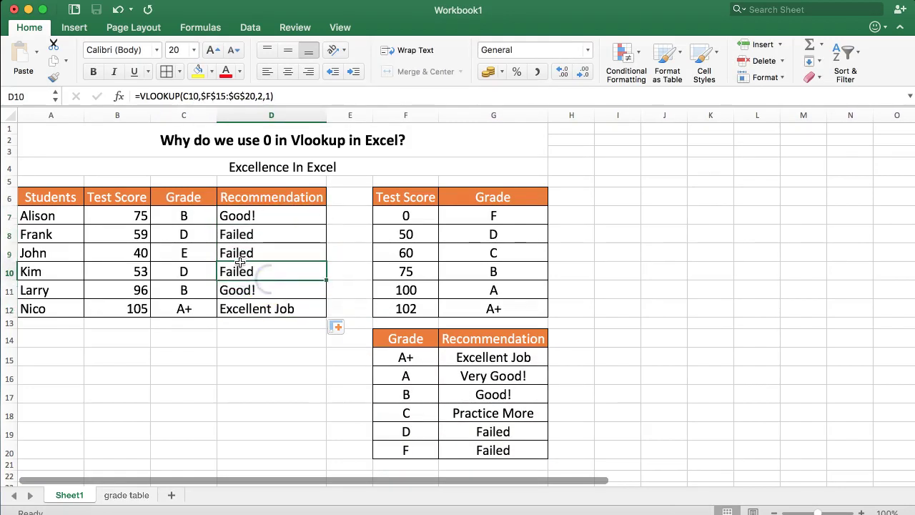
left_click(183, 253)
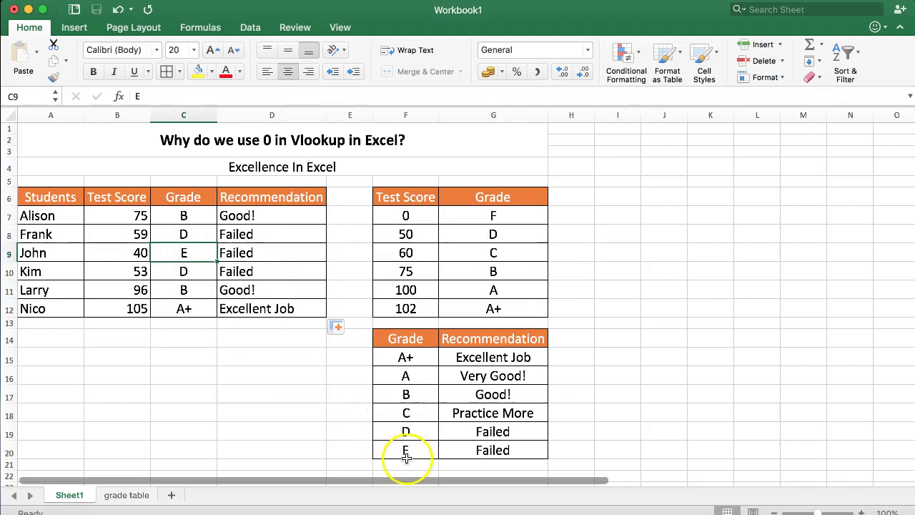
Change the recommendation for grade F in G20 of the lower lookup table to Rejected
left_click(423, 431)
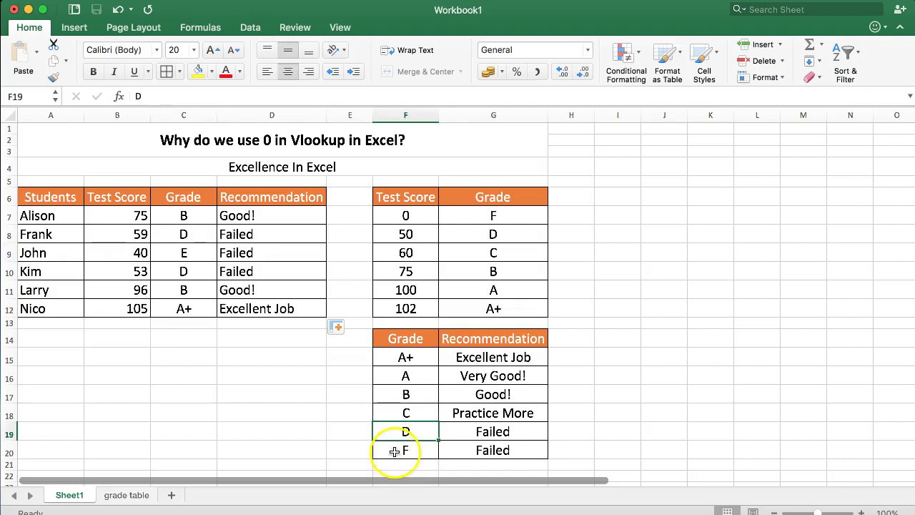
left_click(390, 454)
left_click(404, 434)
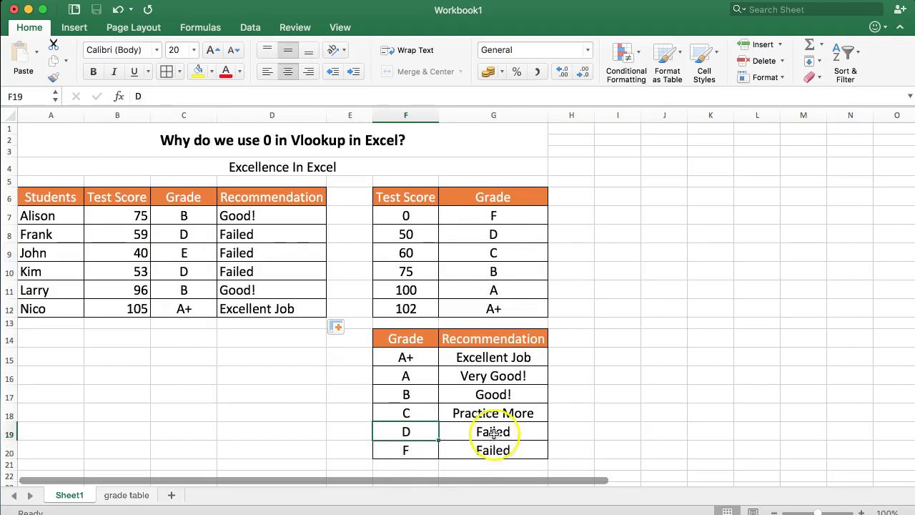
mouse_move(489, 450)
left_mouse_down()
mouse_move(478, 463)
mouse_move(486, 451)
left_mouse_up()
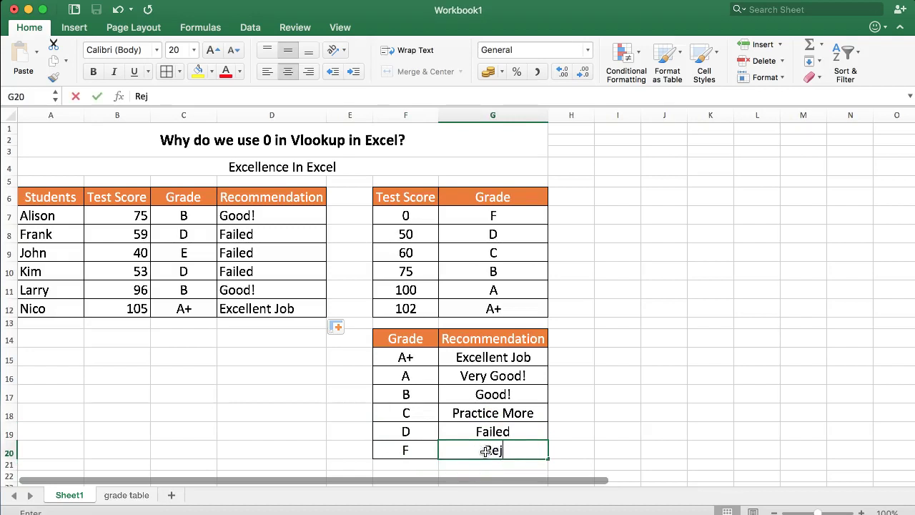
type("Rejected")
key("Return")
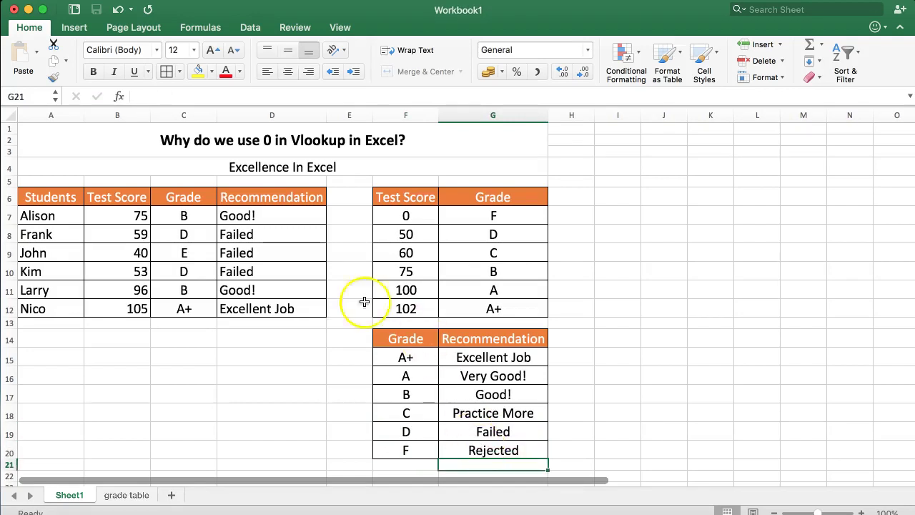
Replace the grade formula in C8 with the letter F and check the recommendation formulas in D7 to D11
mouse_move(185, 233)
left_mouse_down()
mouse_move(180, 251)
mouse_move(183, 235)
left_mouse_up()
type("F")
key("Return")
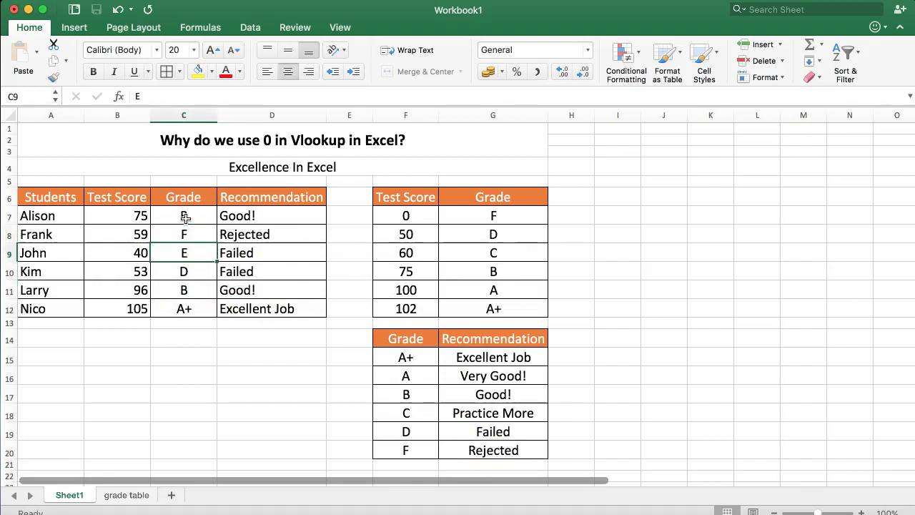
left_click_drag(254, 215, 263, 293)
left_click(262, 288)
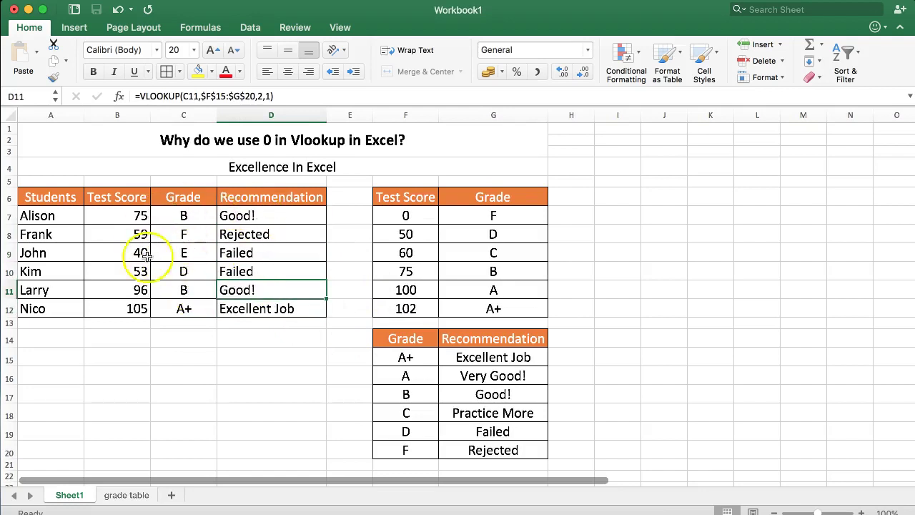
left_click(349, 236)
left_click(292, 231)
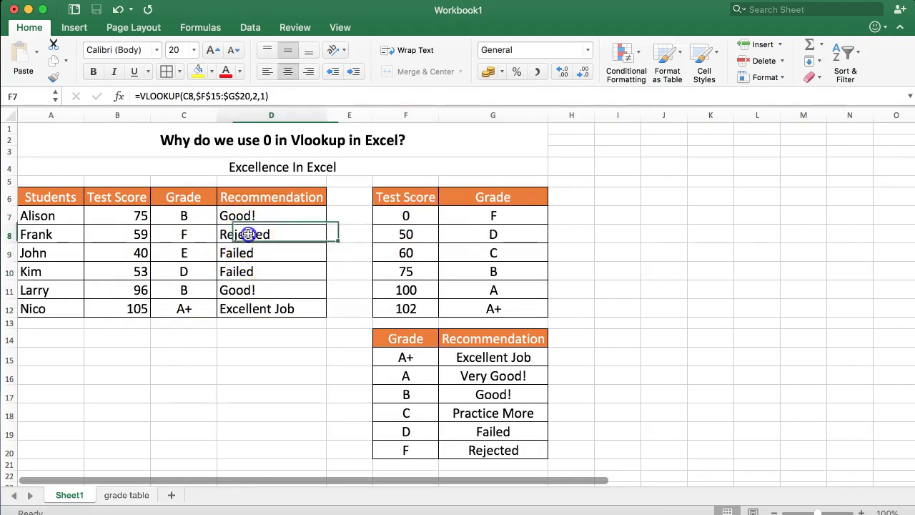
left_click(296, 252)
left_click(300, 271)
Fill the grade formula from C7 down to C12 to restore the calculated grades
left_click(214, 247)
left_click(187, 216)
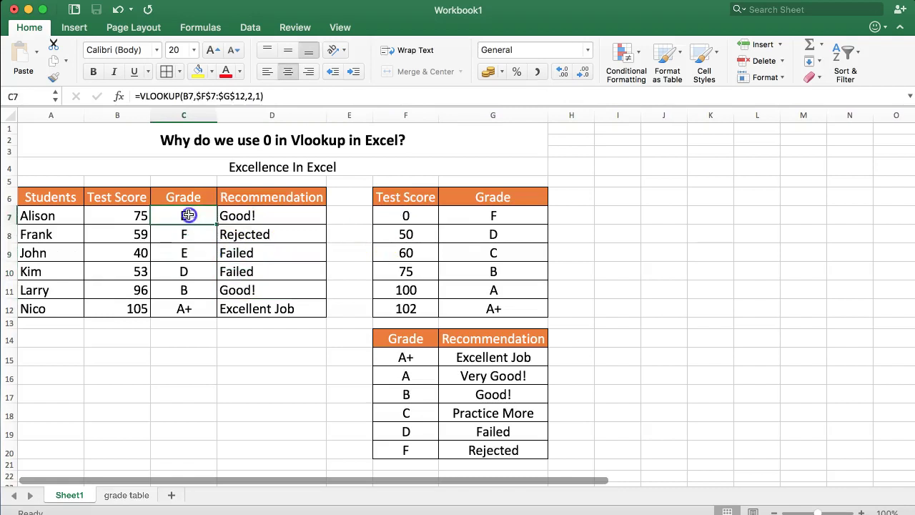
double_click(217, 223)
mouse_move(188, 218)
left_mouse_down()
mouse_move(184, 310)
mouse_move(185, 231)
left_mouse_up()
Set the test score thresholds for grades D, C and B in F8:F10 to 25, 35 and 50
left_click(404, 232)
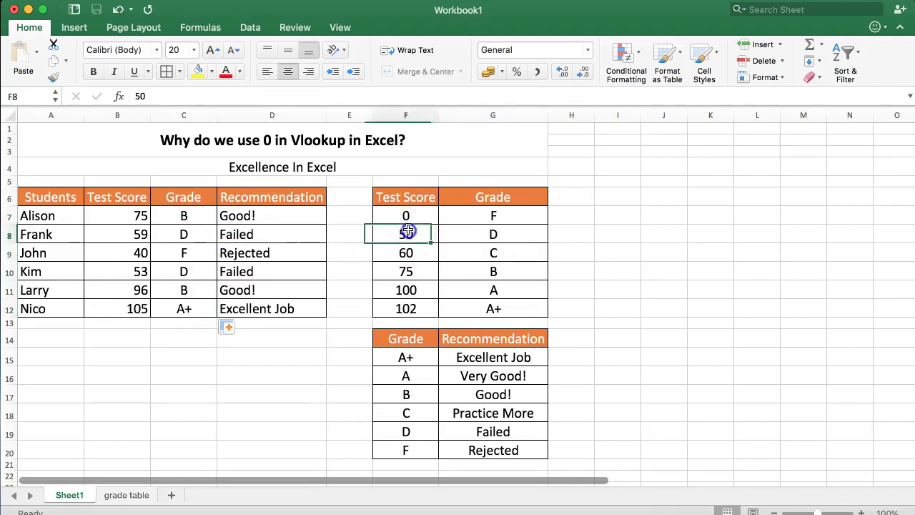
left_click(415, 214)
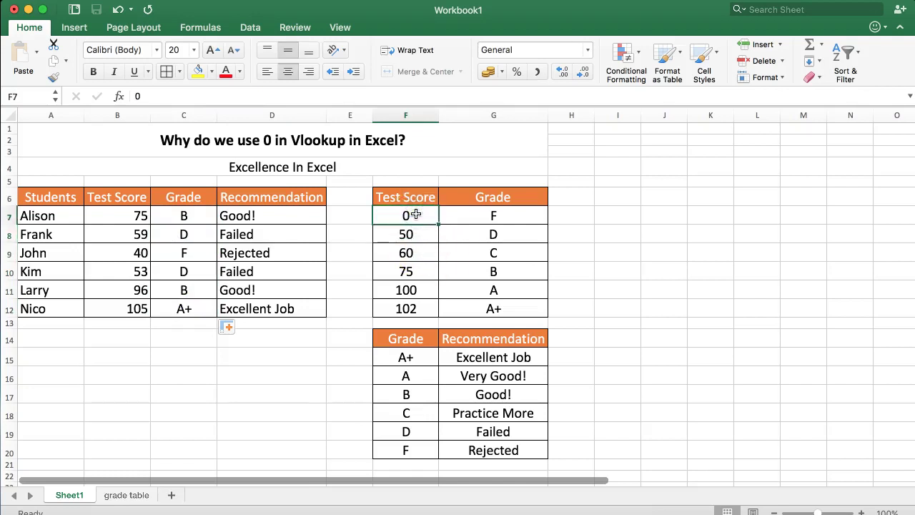
key("Down")
type("25")
key("Return")
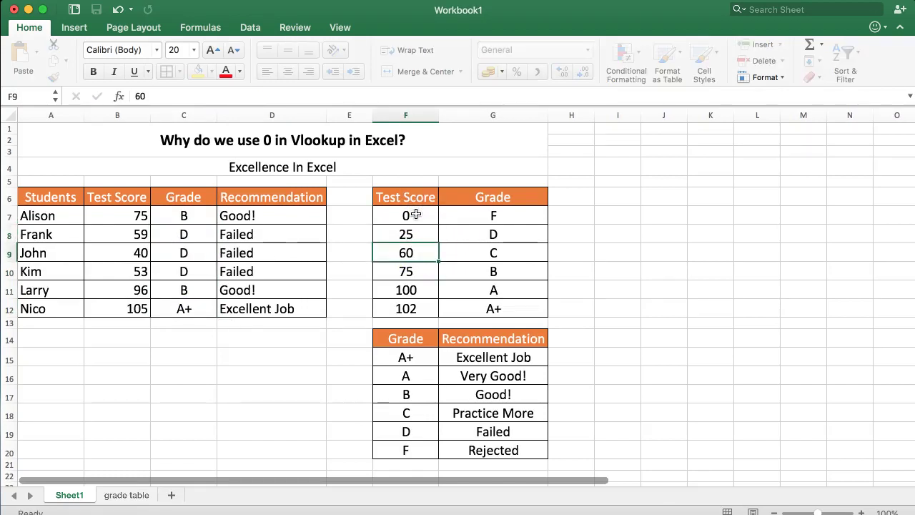
type("35")
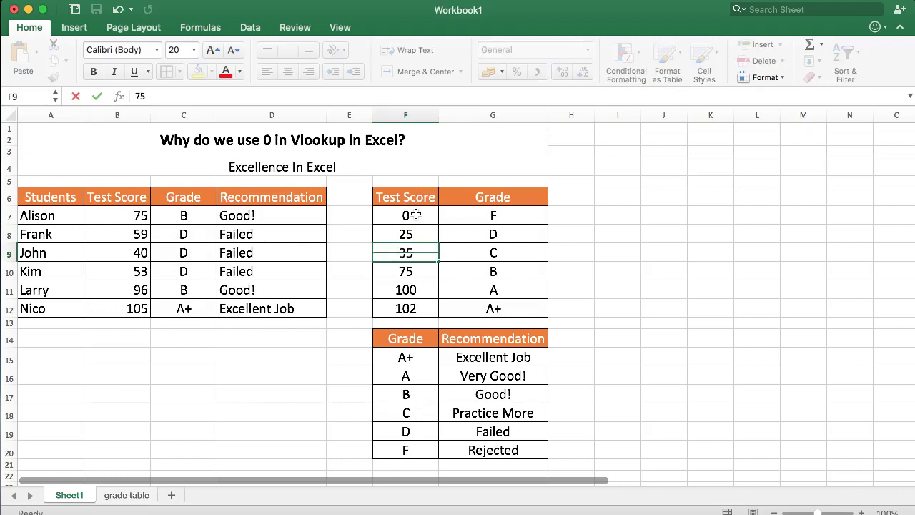
key("Return")
type("50")
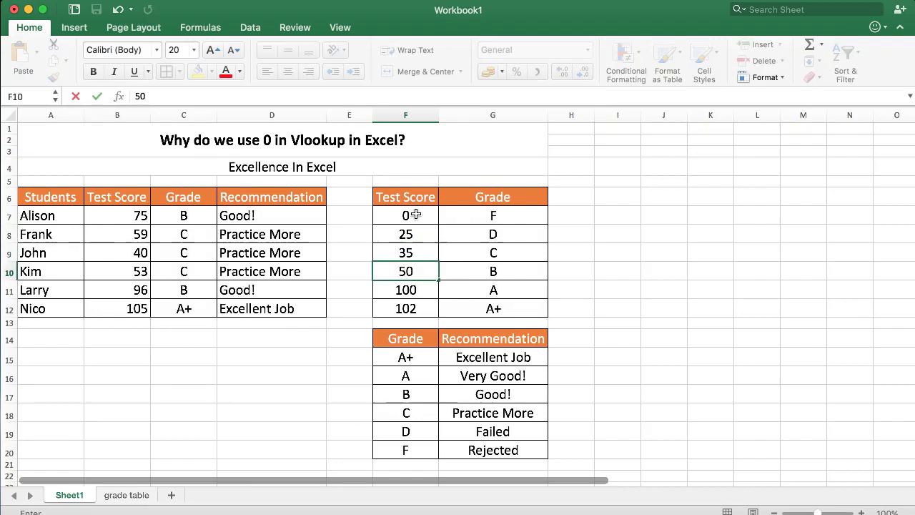
key("Return")
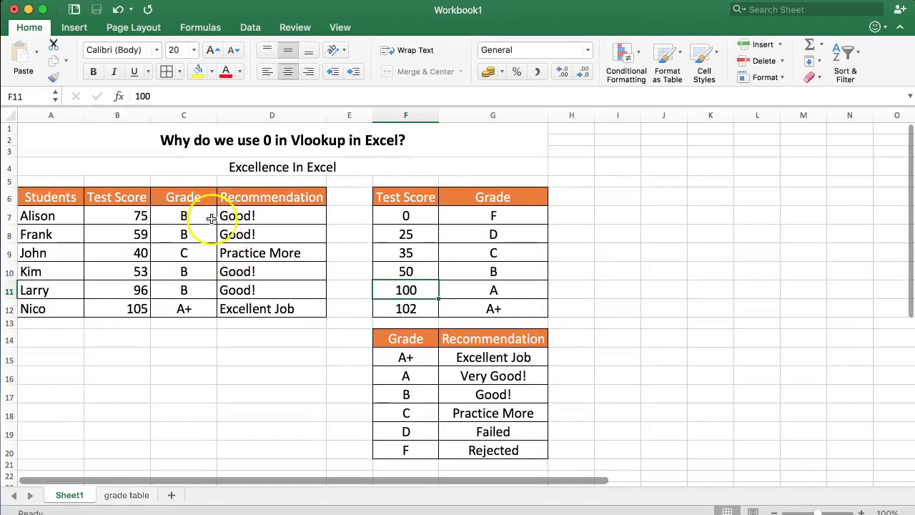
Compare the students' grades and recommendations with the two lookup tables F7:G12 and F15:G20
left_click_drag(227, 215, 268, 292)
left_click_drag(184, 234, 206, 308)
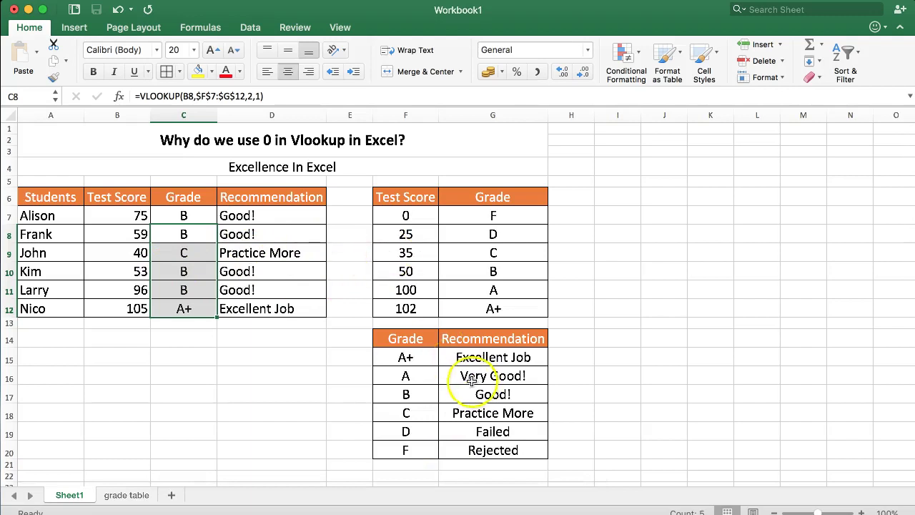
left_click_drag(389, 354, 473, 444)
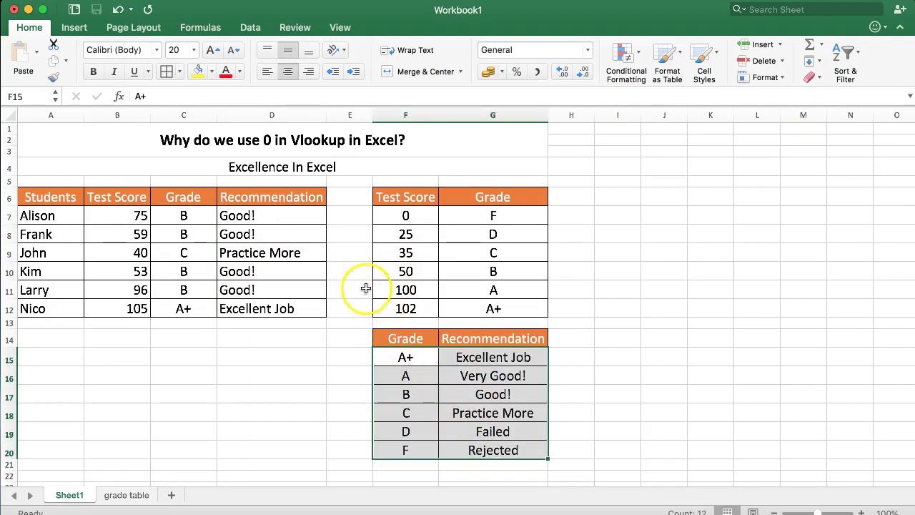
left_click_drag(405, 215, 494, 308)
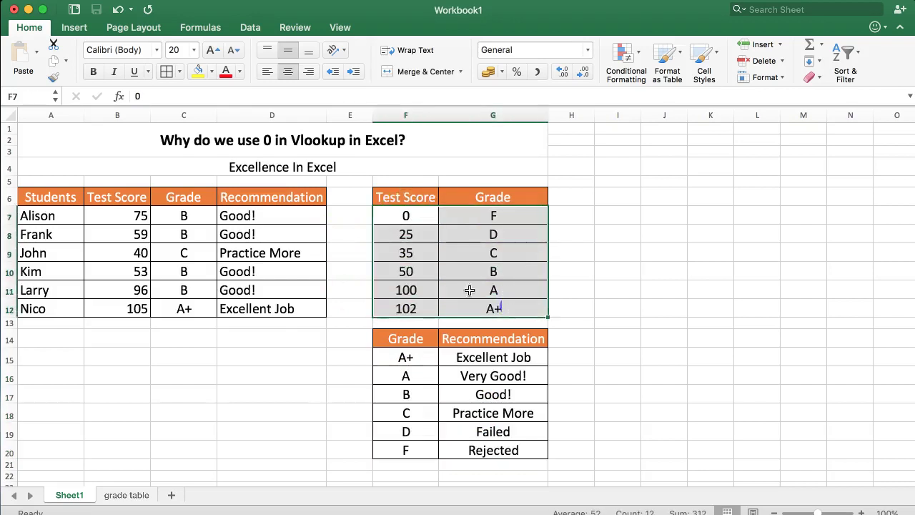
left_click_drag(386, 355, 488, 449)
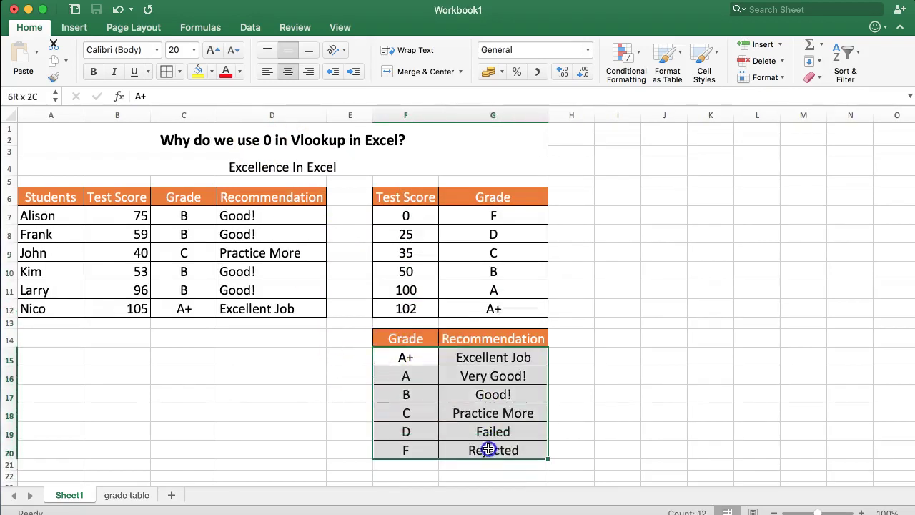